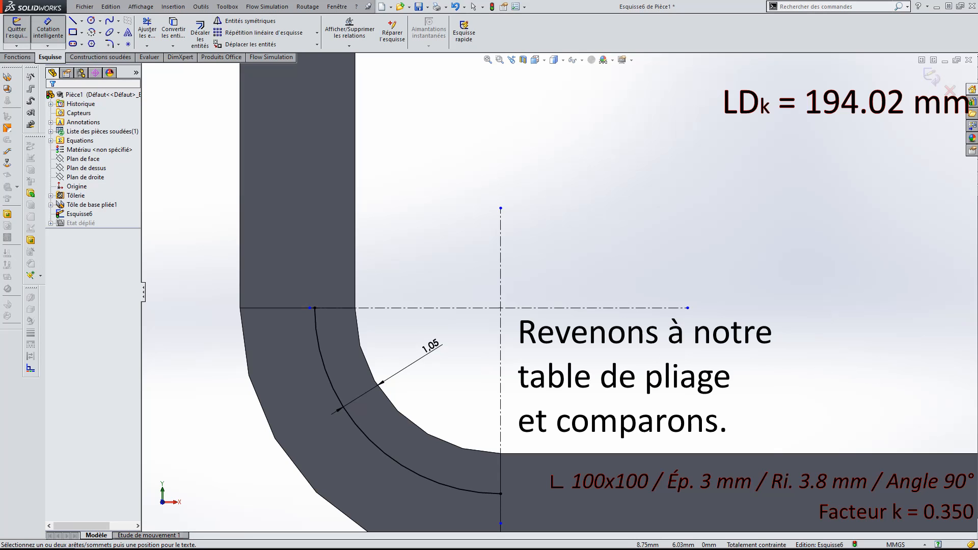
Edit the Tôlerie feature so its bend zone uses the LVD metric bend table instead of the K-factor
scroll(575, 337, "up", 1)
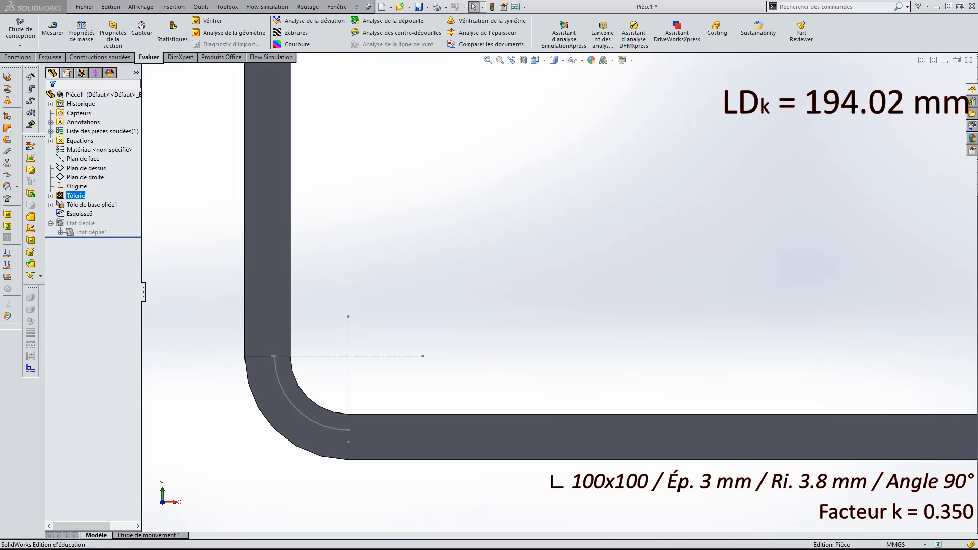
right_click(75, 196)
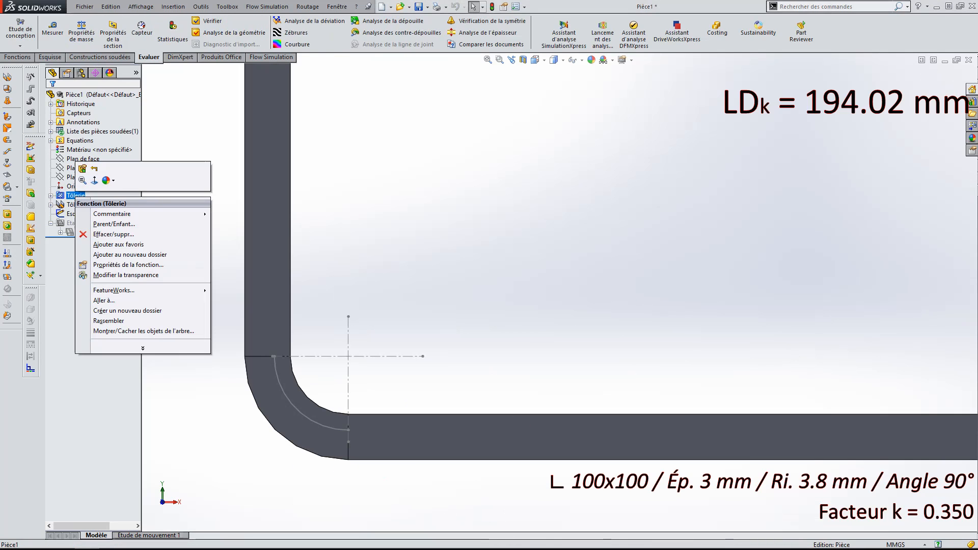
left_click(82, 168)
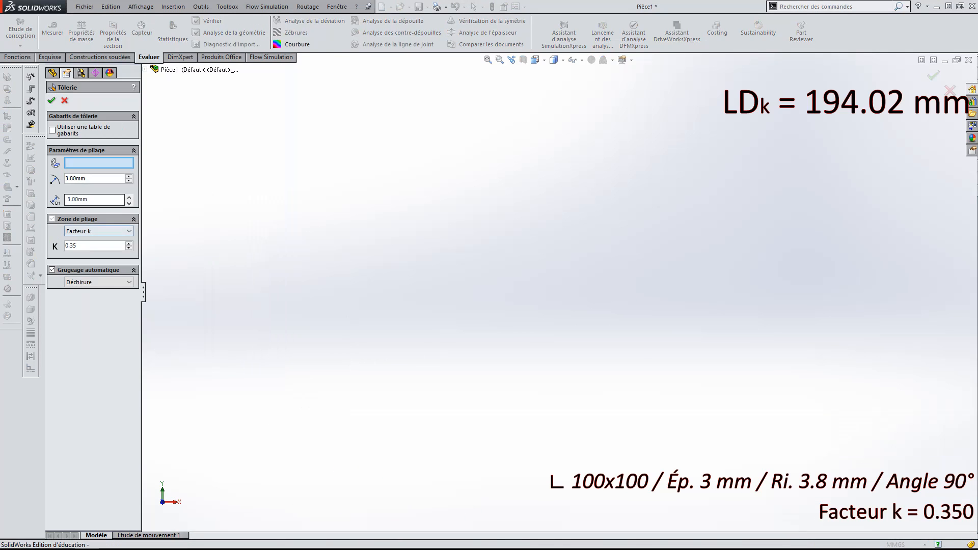
left_click(99, 231)
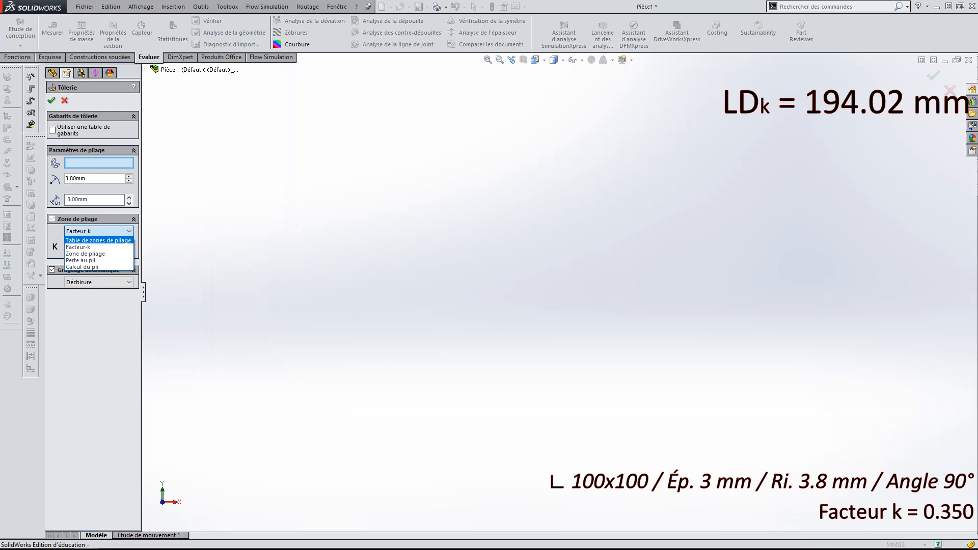
left_click(98, 240)
left_click(104, 247)
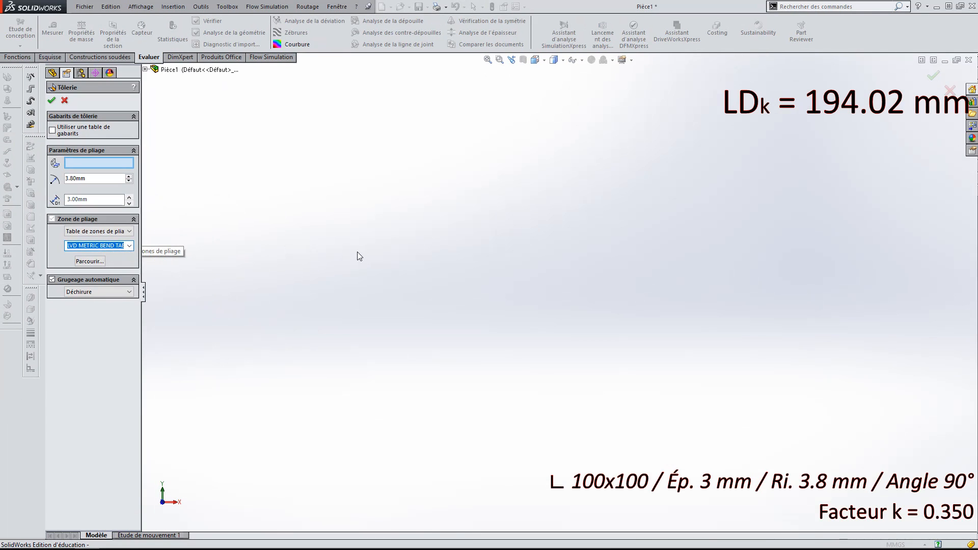
left_click(358, 255)
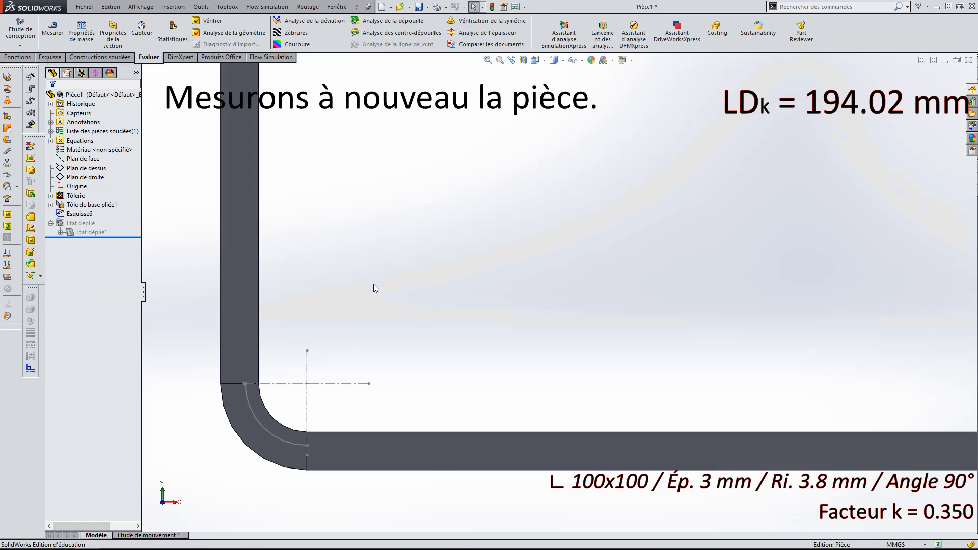
Flatten the bent part and measure the length of its long edge
scroll(374, 285, "up", 6)
left_click_drag(478, 252, 529, 278)
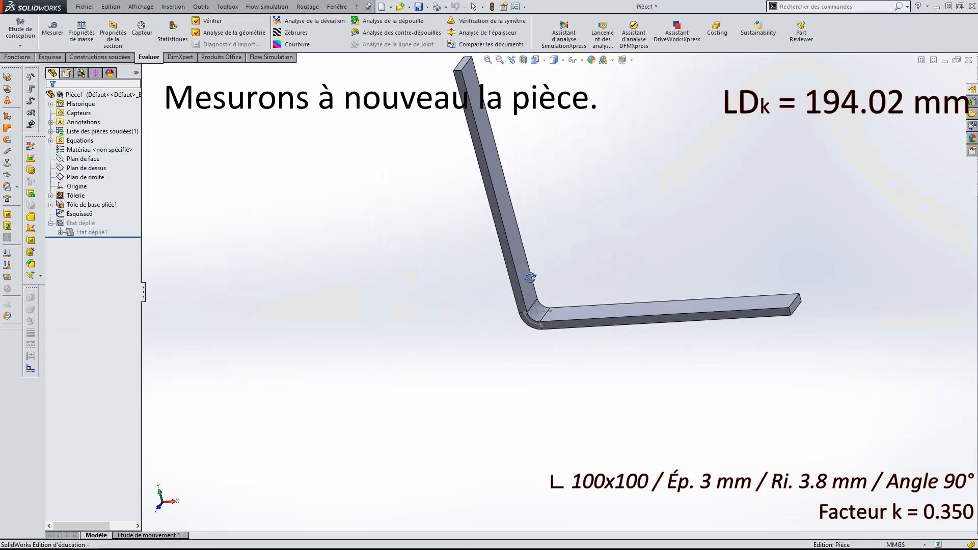
left_click(6, 278)
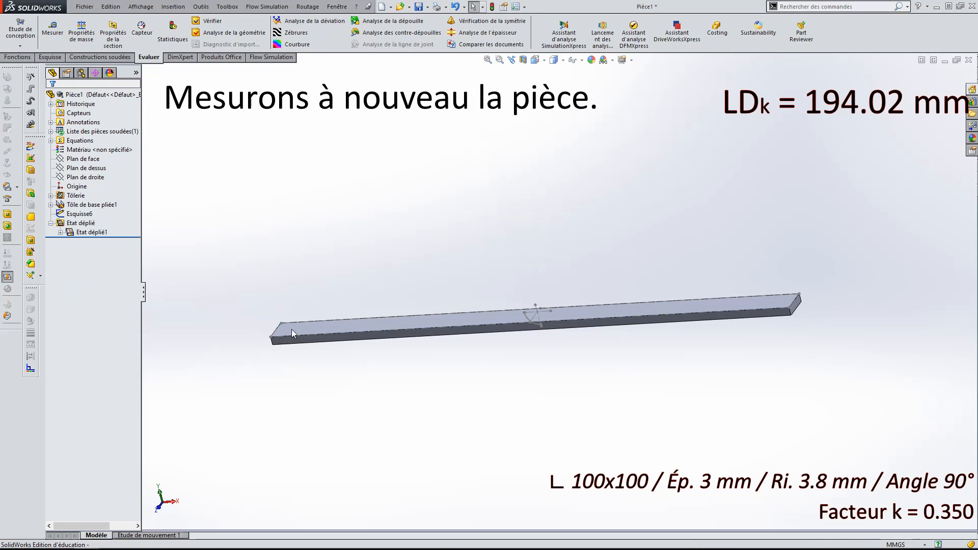
left_click(53, 30)
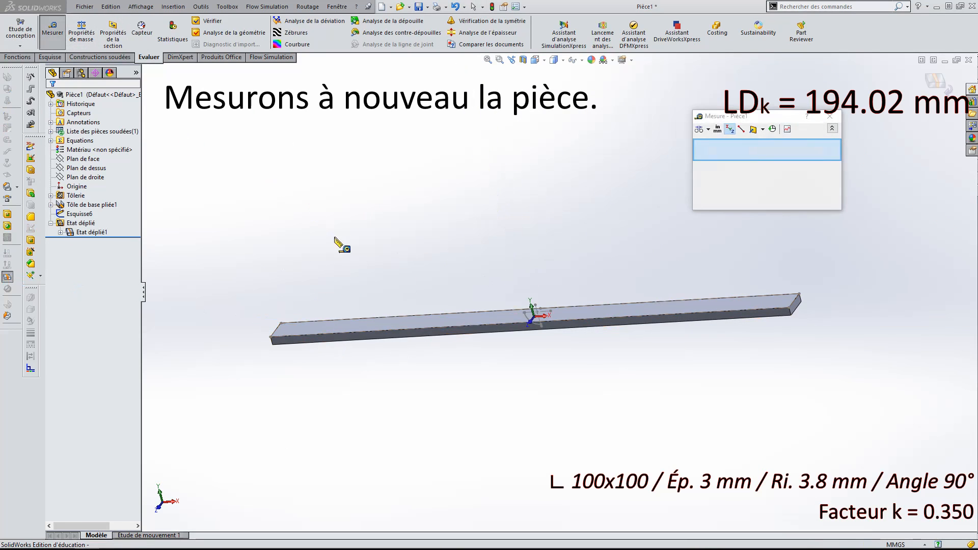
left_click(444, 329)
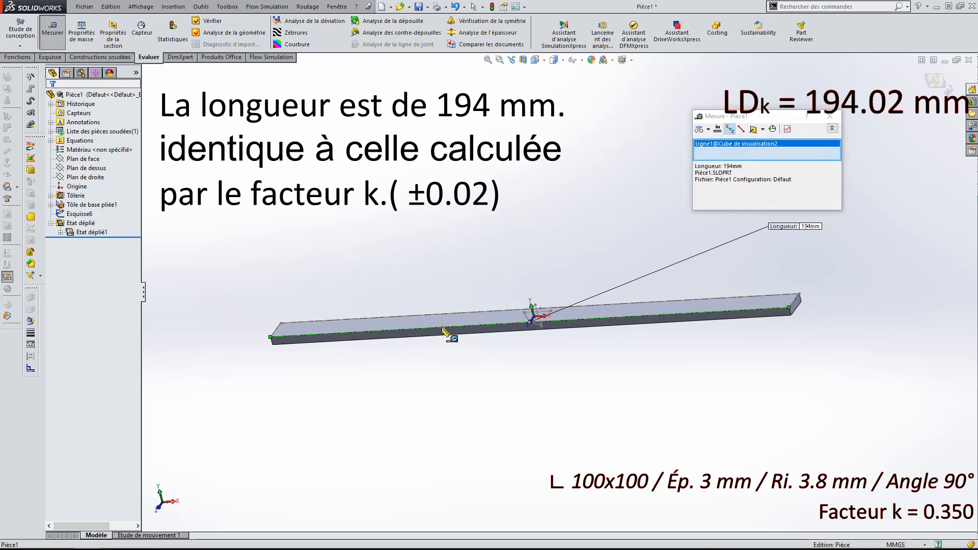
left_click_drag(811, 229, 485, 234)
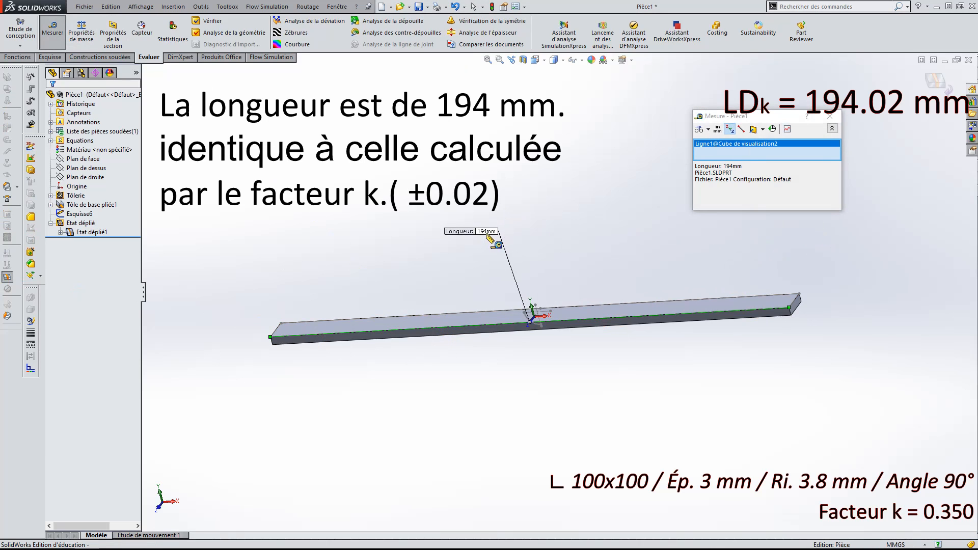
left_click(577, 230)
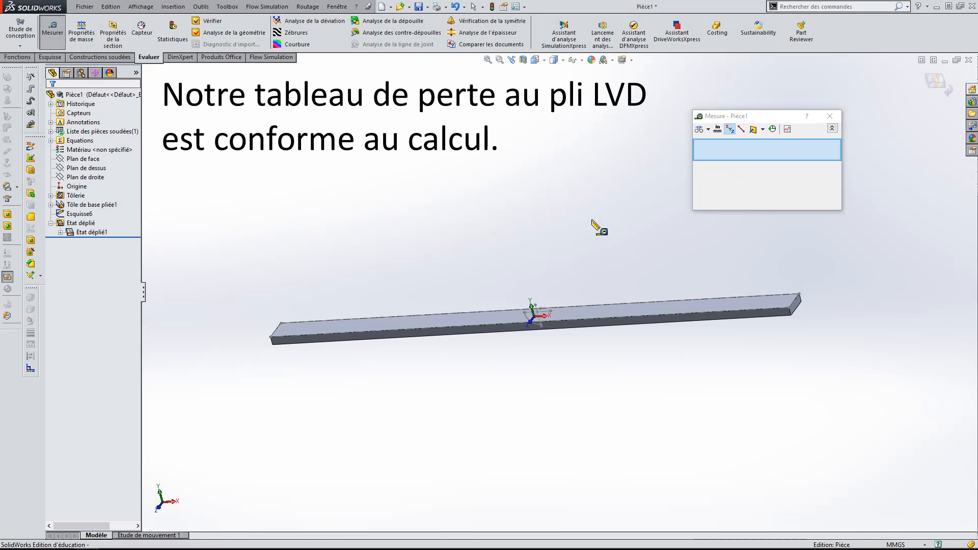
left_click(829, 117)
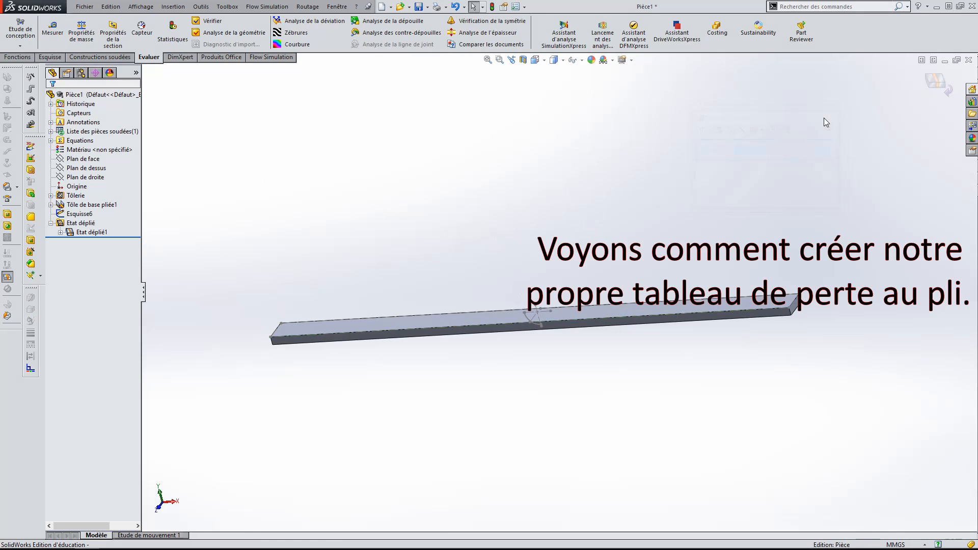
Return the part to its folded state and show the whole part from the front
left_click(927, 86)
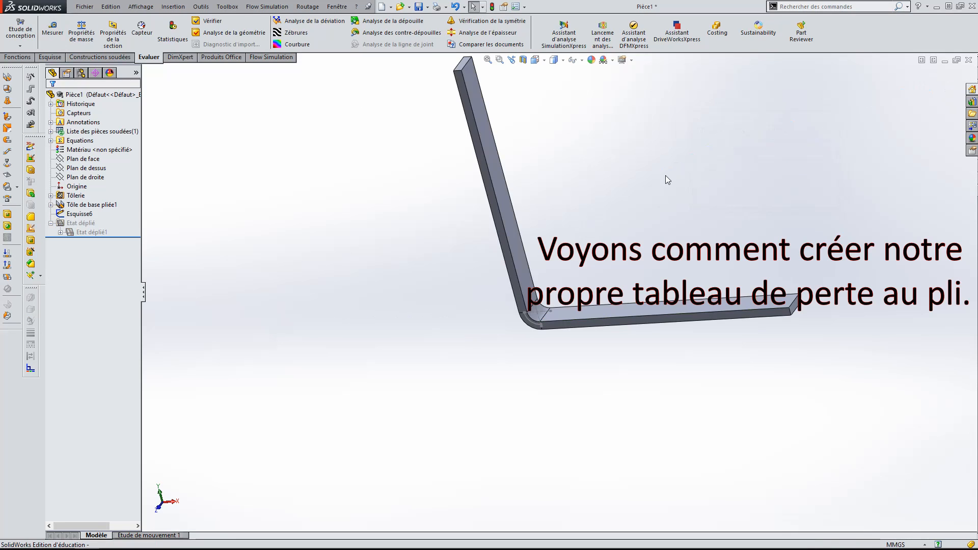
key("f")
left_click(526, 488)
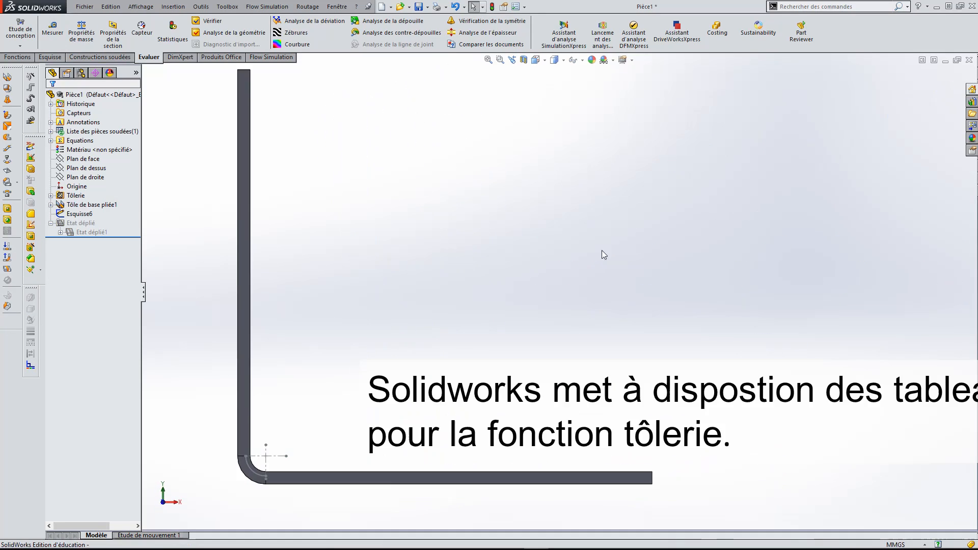
Switch to File Explorer and browse to SolidWorks Corp\SolidWorks\lang\French on the DATA (D:) drive
left_click(111, 539)
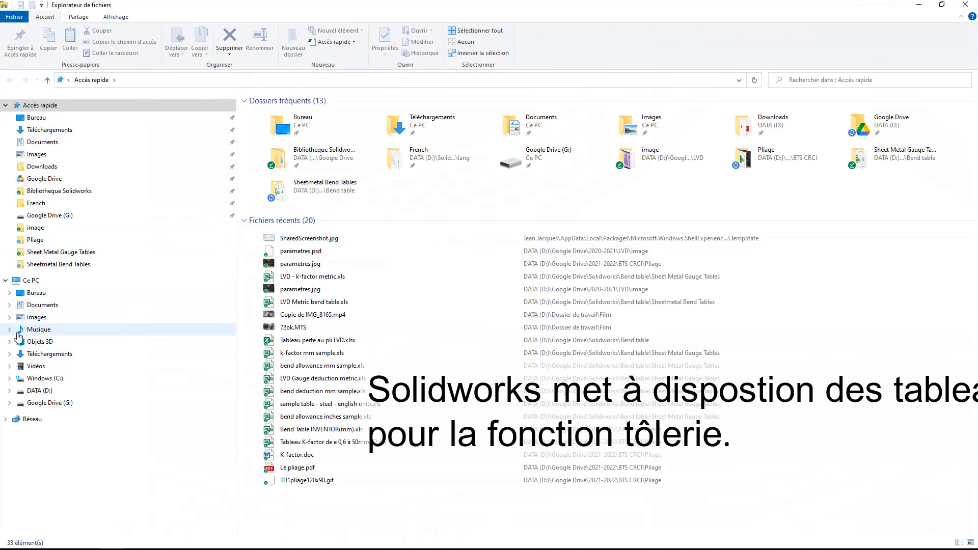
left_click(45, 391)
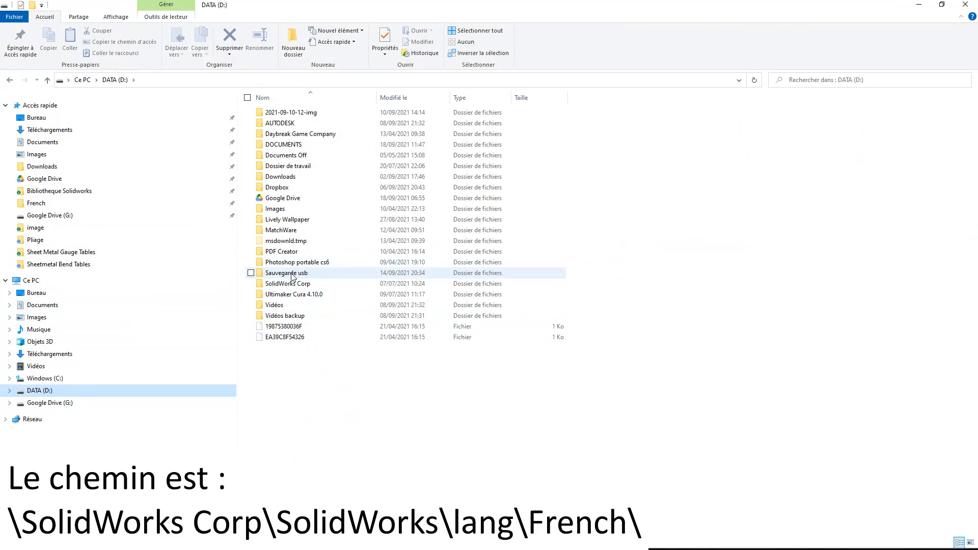
double_click(286, 284)
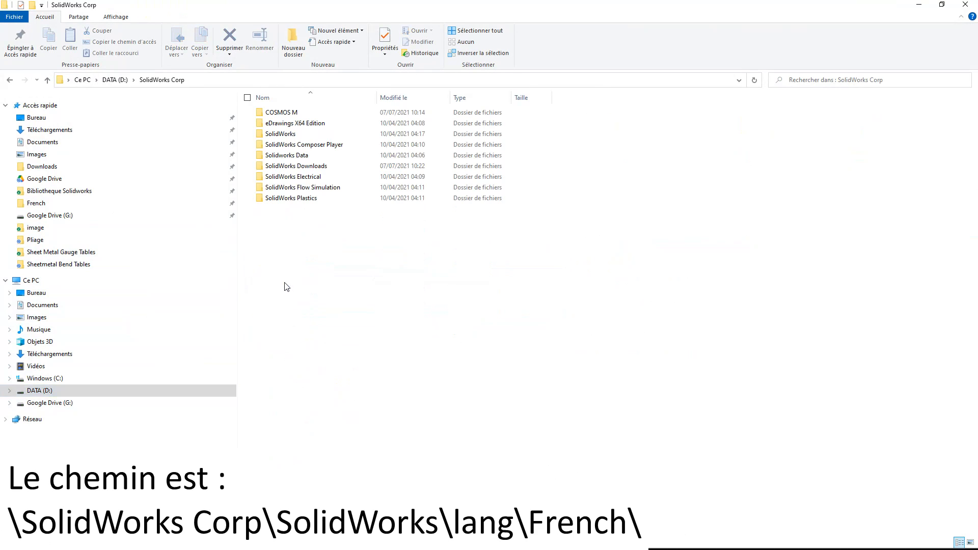
double_click(297, 135)
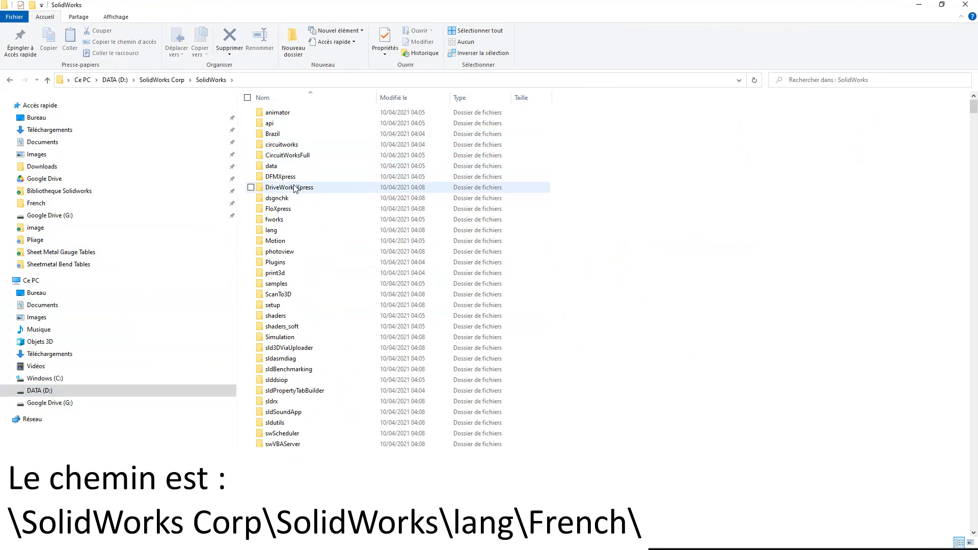
double_click(285, 230)
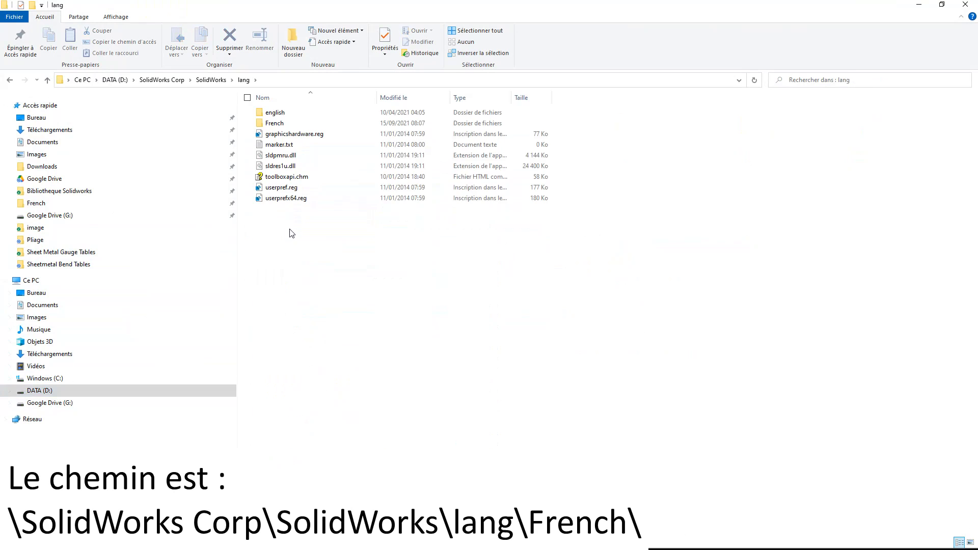
double_click(283, 125)
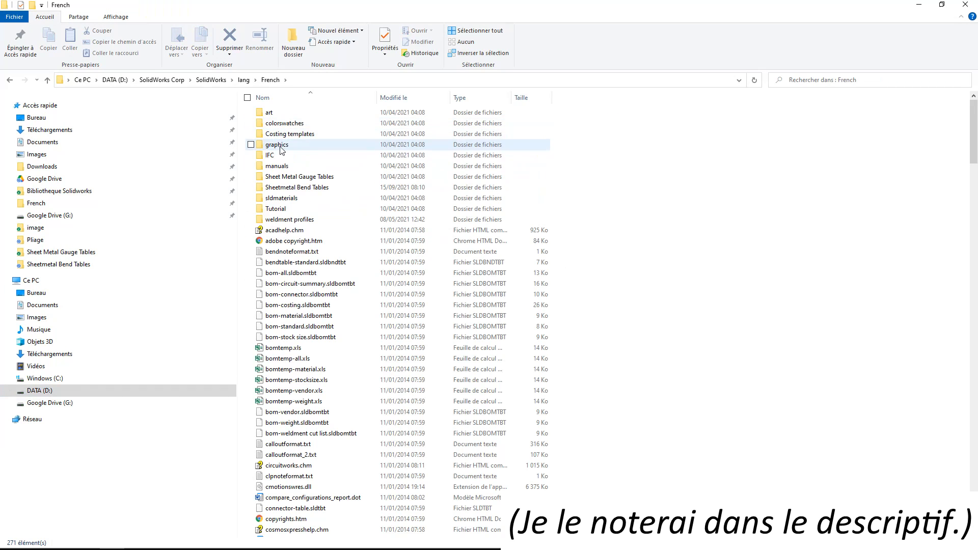
Open the workbook metric base bend table.xls from the Sheetmetal Bend Tables folder in Excel
left_click(281, 189)
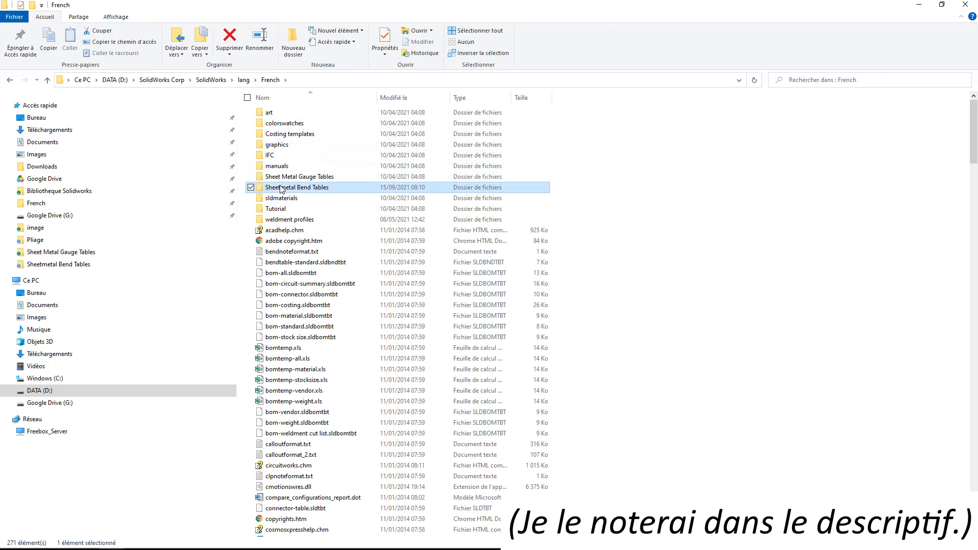
left_click(282, 178, "ctrl")
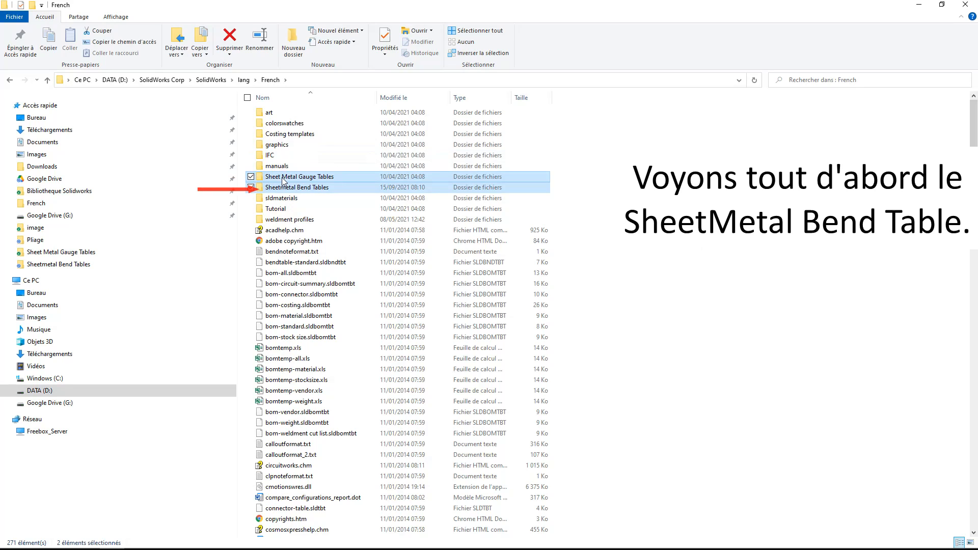
double_click(285, 188)
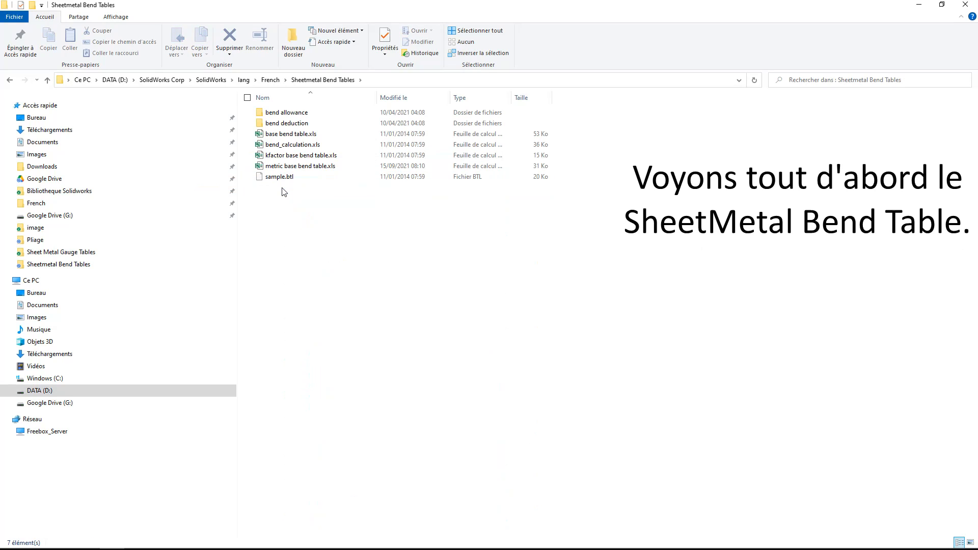
left_click(307, 168)
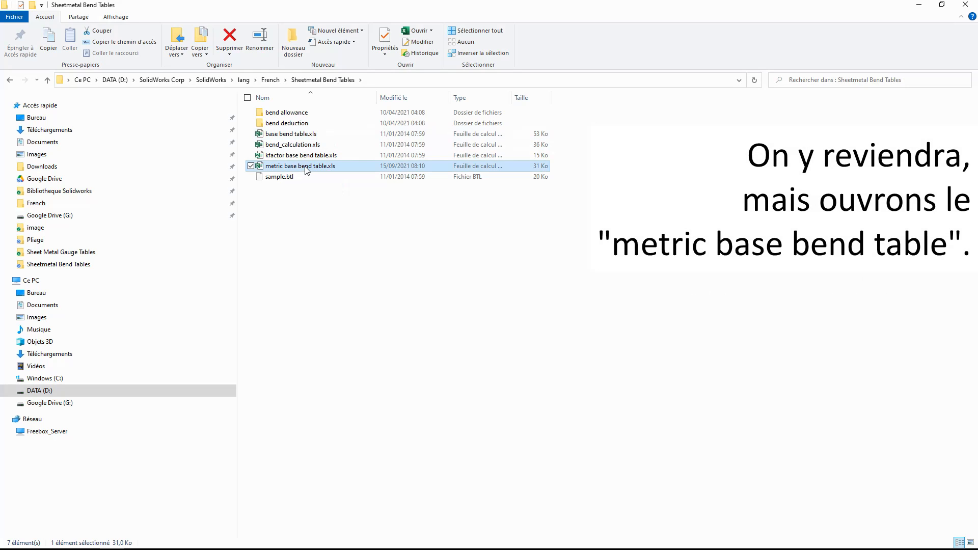
double_click(307, 167)
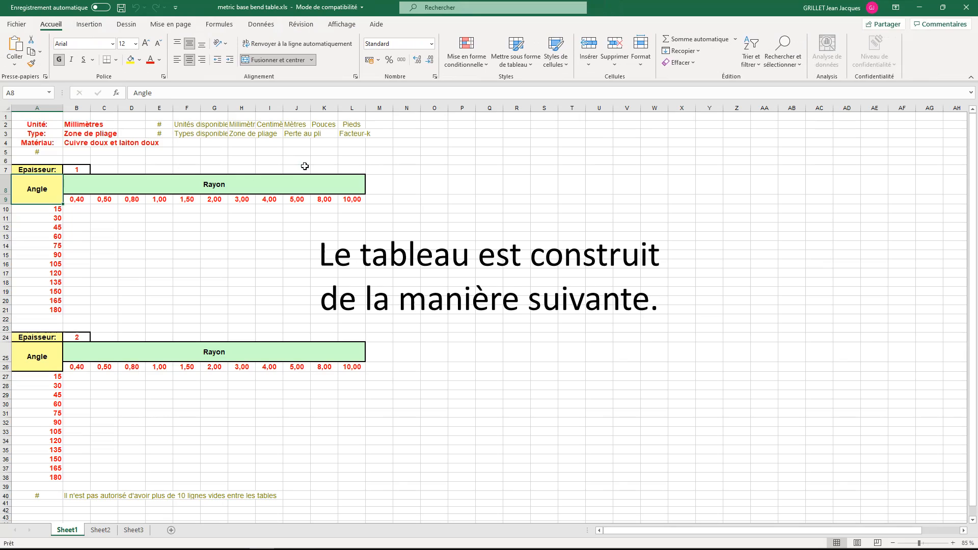
Examine the unit cell B2, calculation type cell B3 and material cell B4, together with the available units and types
left_click(73, 124)
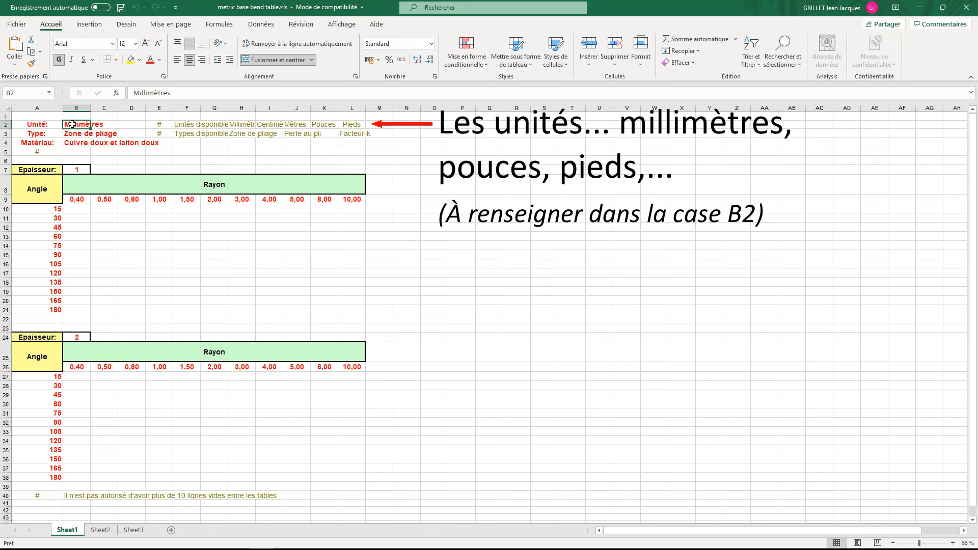
left_click_drag(232, 124, 358, 126)
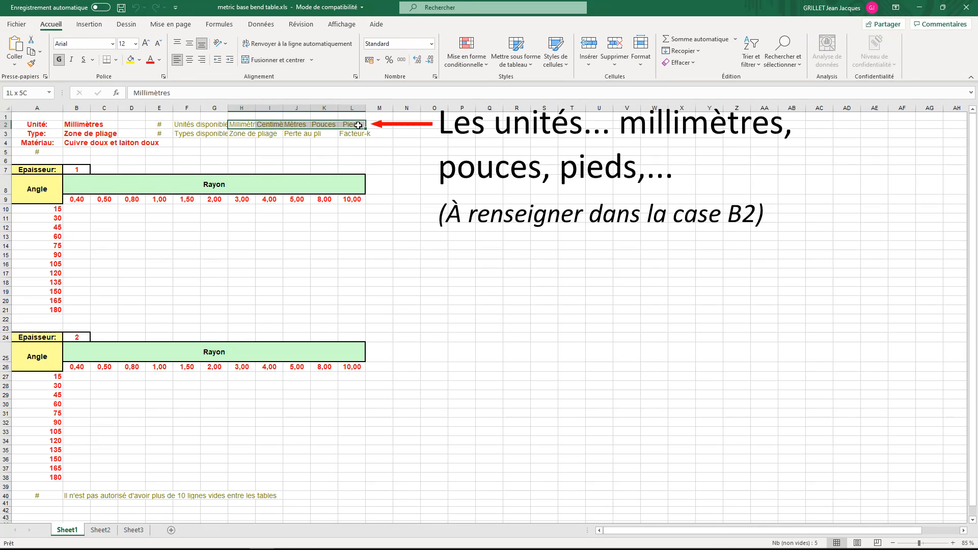
left_click(85, 133)
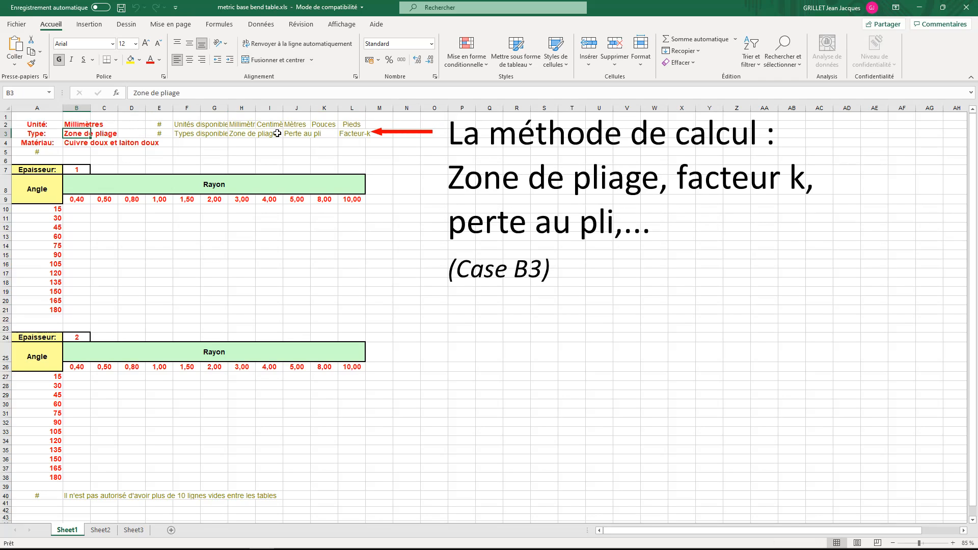
left_click(253, 134)
left_click(298, 134)
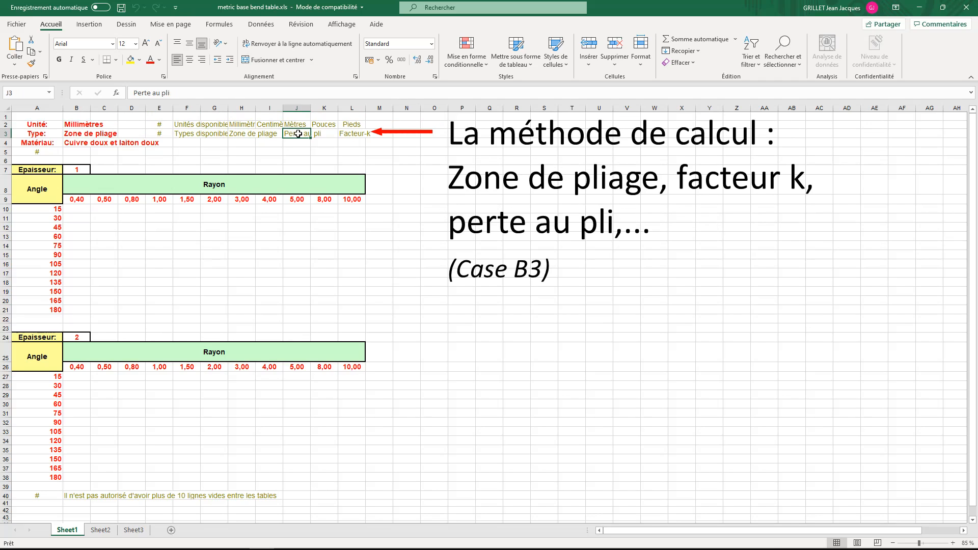
left_click(349, 134)
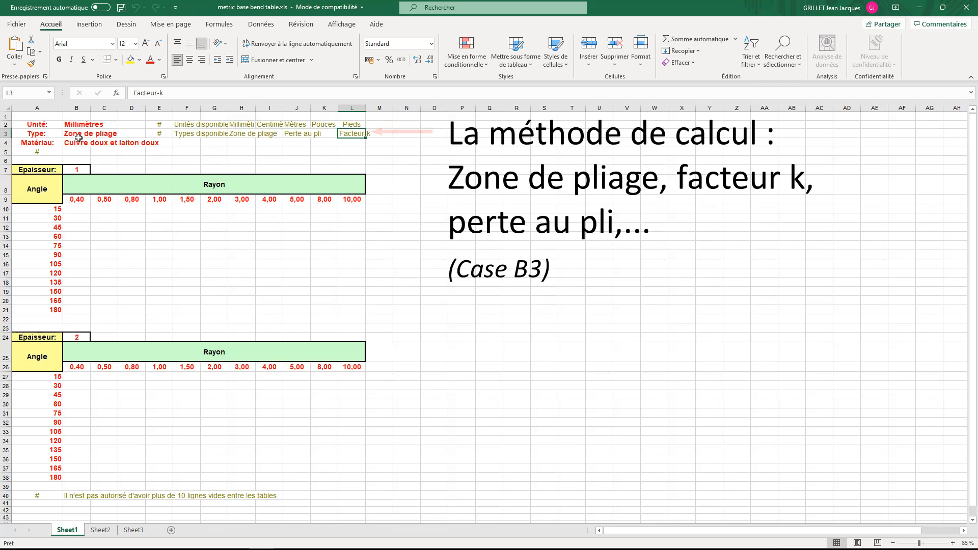
left_click(77, 142)
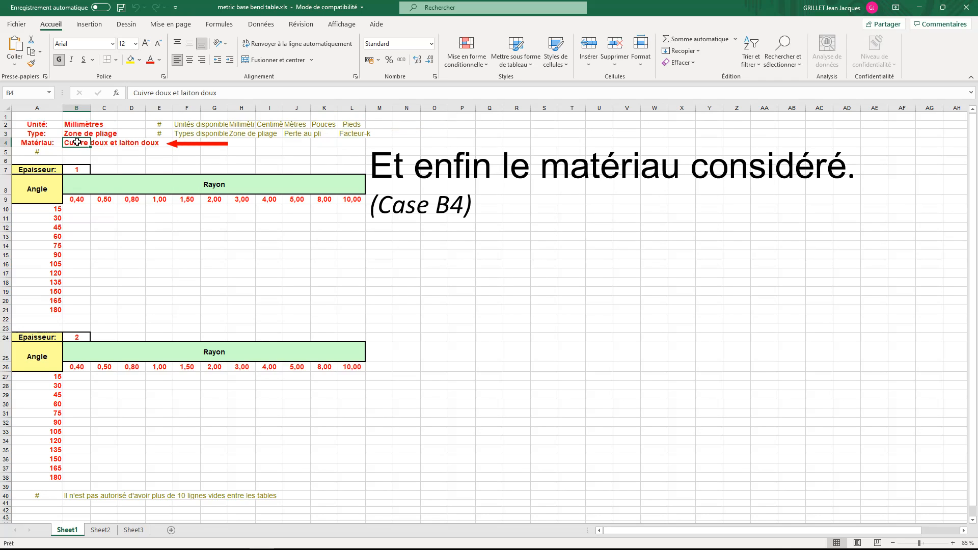
Examine the sheet thickness cell B7 and the bend radius row B9:L9 of the first table
left_click(78, 169)
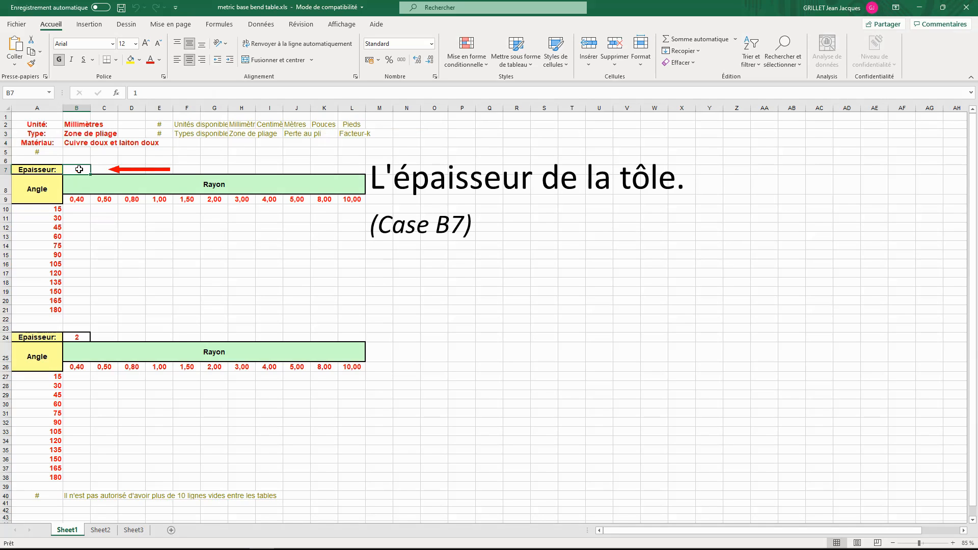
left_click(81, 200)
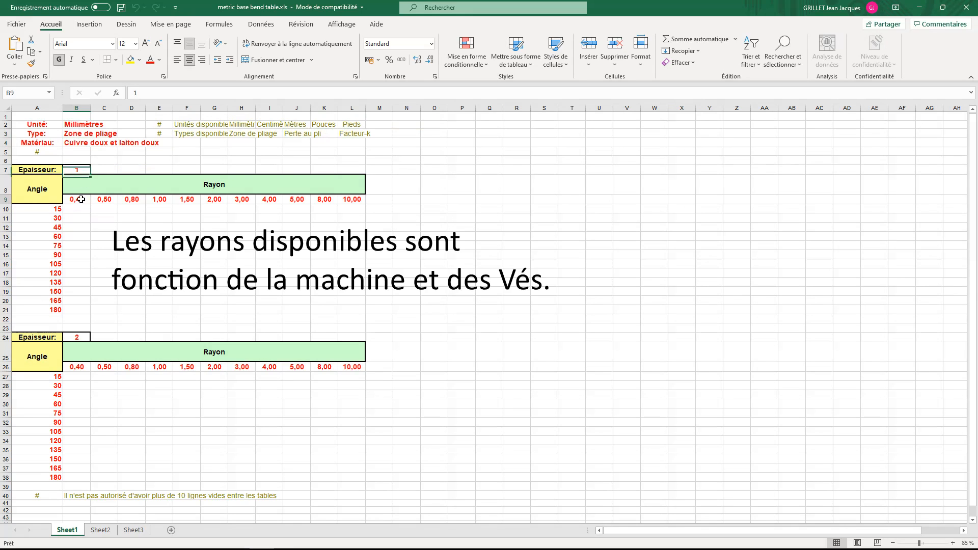
left_click_drag(82, 200, 359, 199)
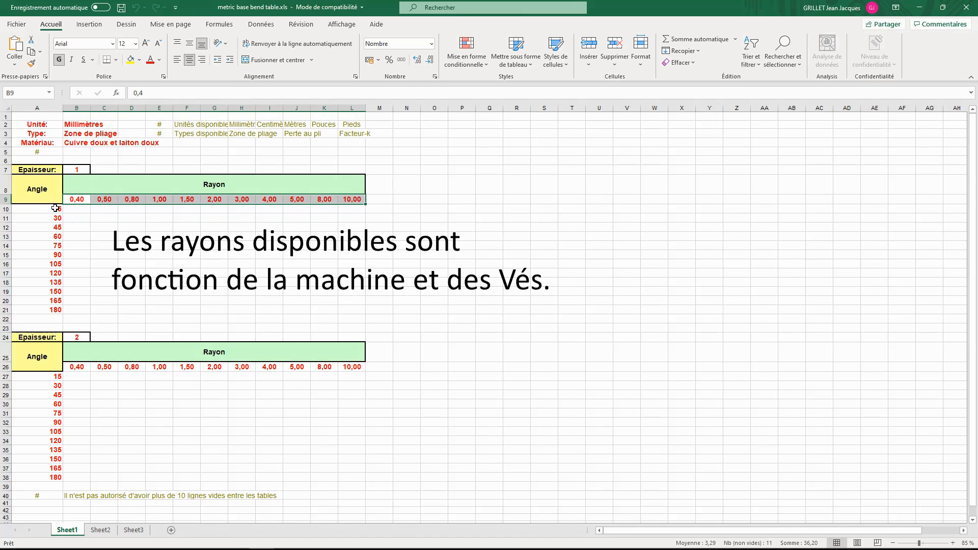
Examine the bend angle column A10:A21 and the empty value cells in the centre of the first table
left_click_drag(55, 208, 40, 306)
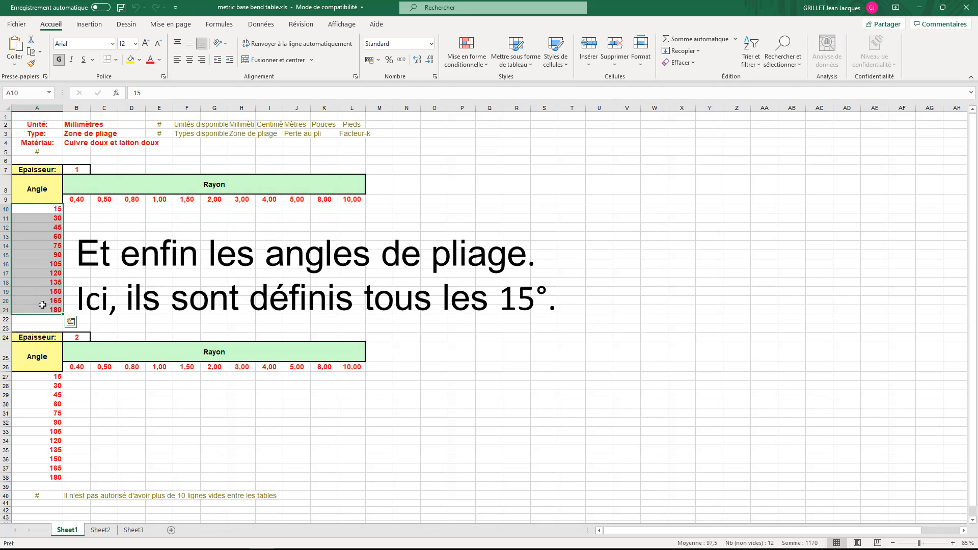
left_click(145, 276)
scroll(145, 276, "down", 1)
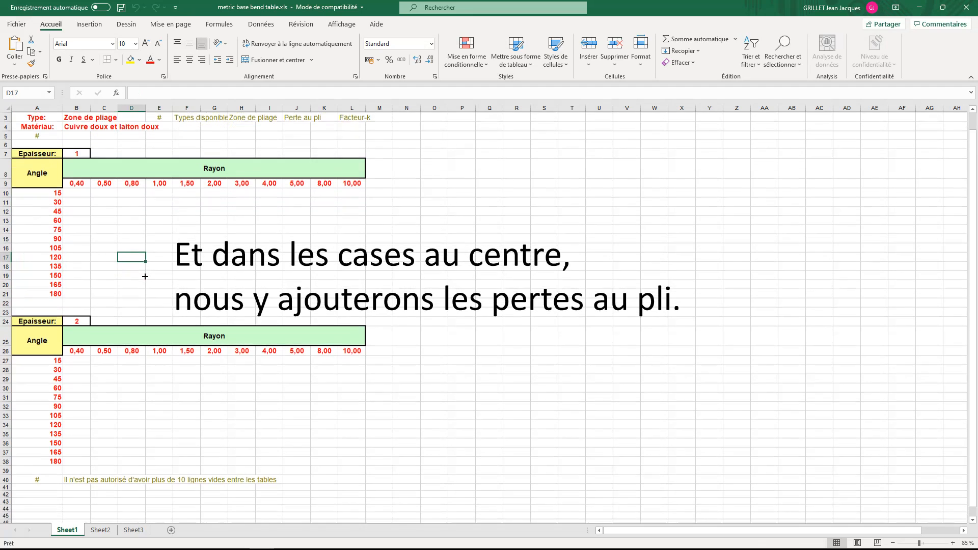
scroll(145, 275, "up", 1)
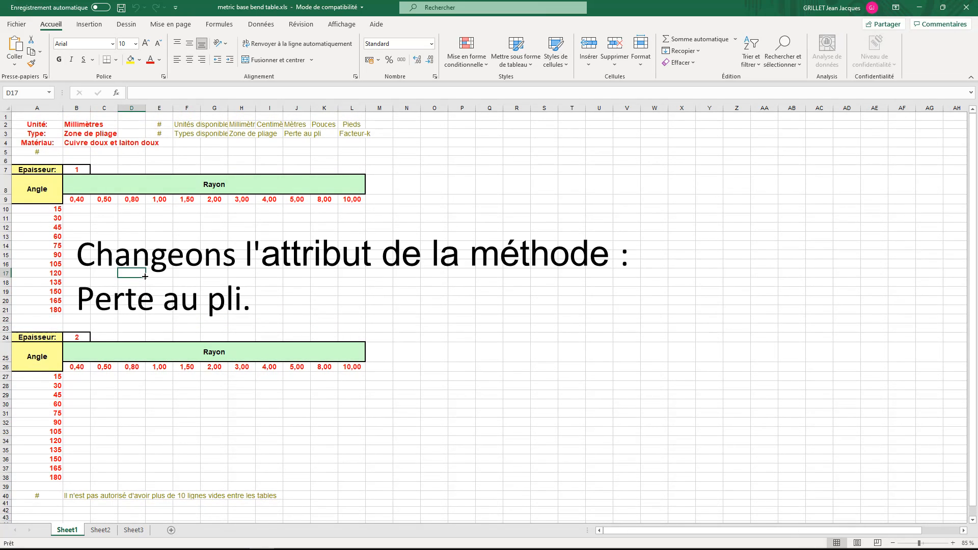
Change the calculation type in cell B3 to "Perte au pli"
left_click(104, 133)
left_click(76, 134)
left_click(196, 93)
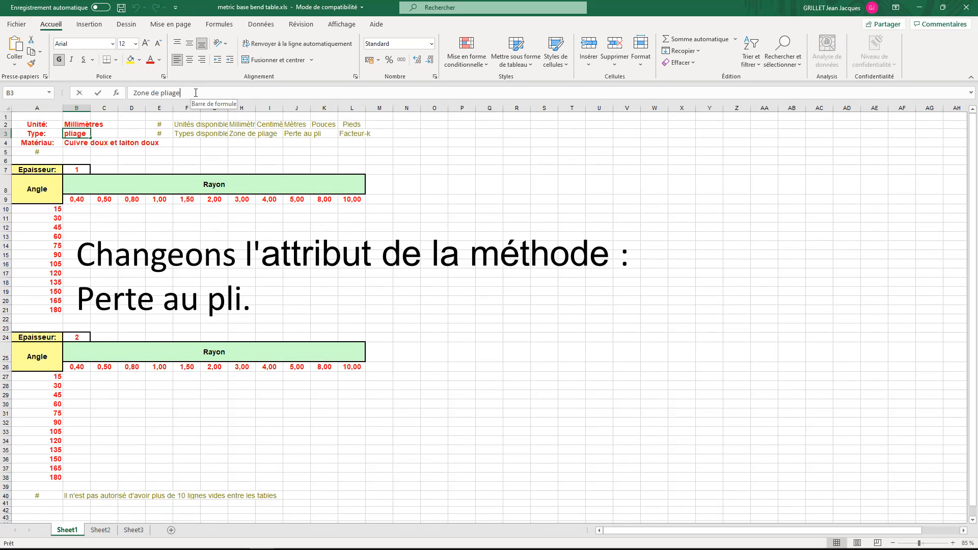
left_click_drag(196, 93, 131, 93)
type("Pert")
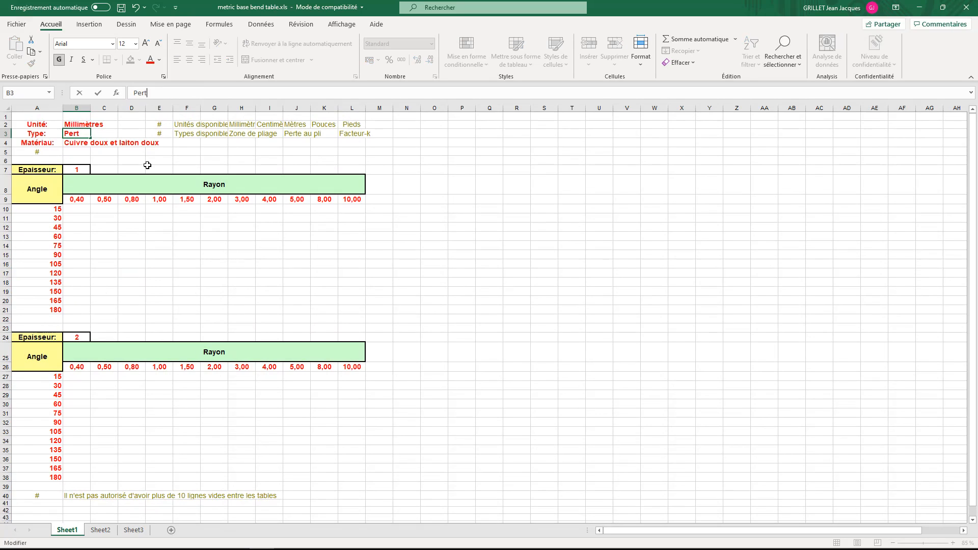
type("e au pli")
left_click(297, 134)
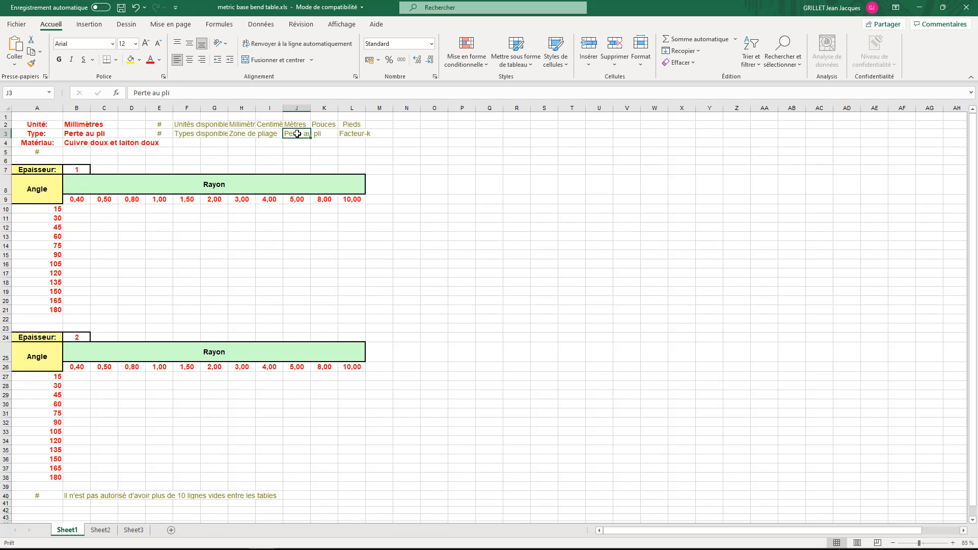
Set the material in cell B4 to "Acier S235"
left_click(74, 143)
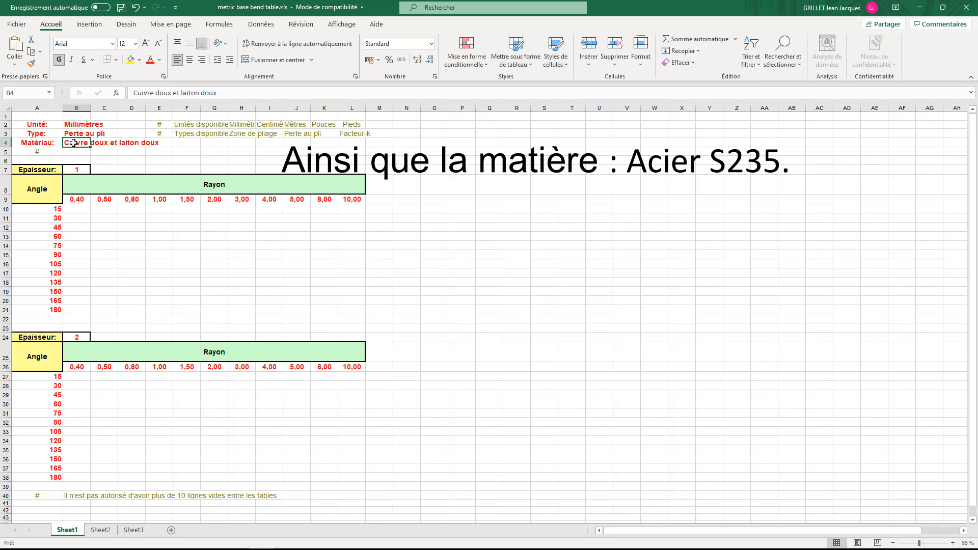
type("Acier S")
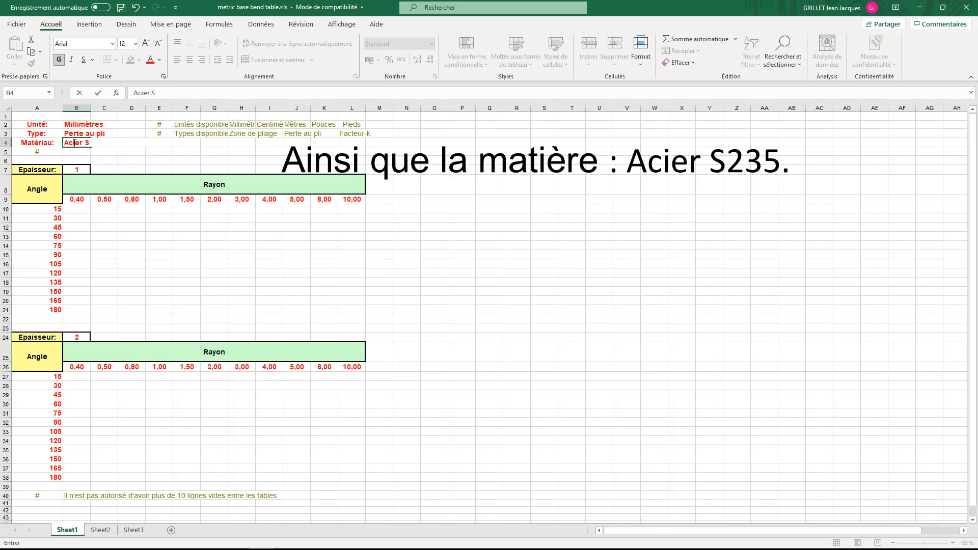
type("235")
key("Return")
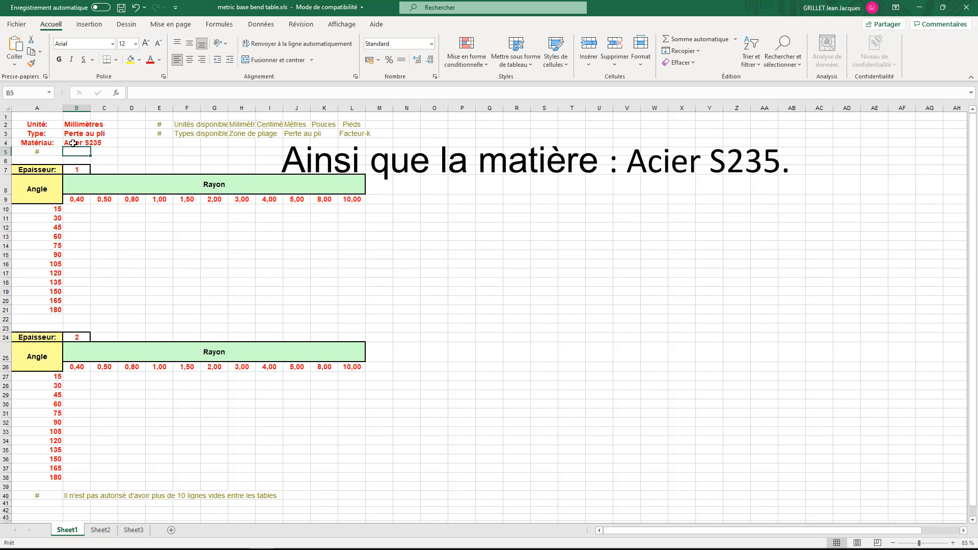
In the Excel bend table, set the first table's radii in D9:H9 to 1,4, 1,9, 2,3, 3,8 and 5,5
left_click(78, 186)
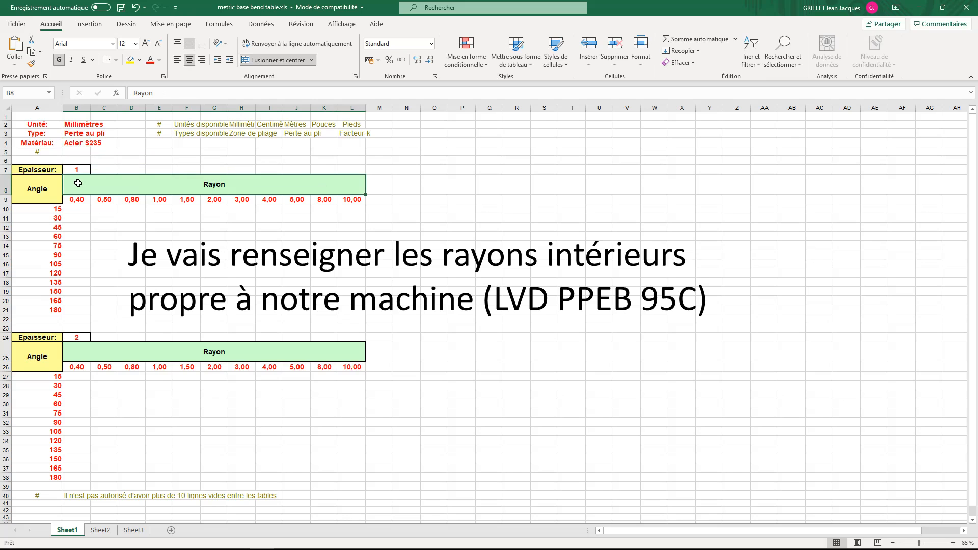
mouse_move(78, 186)
left_mouse_down()
mouse_move(80, 199)
mouse_move(99, 199)
left_mouse_up()
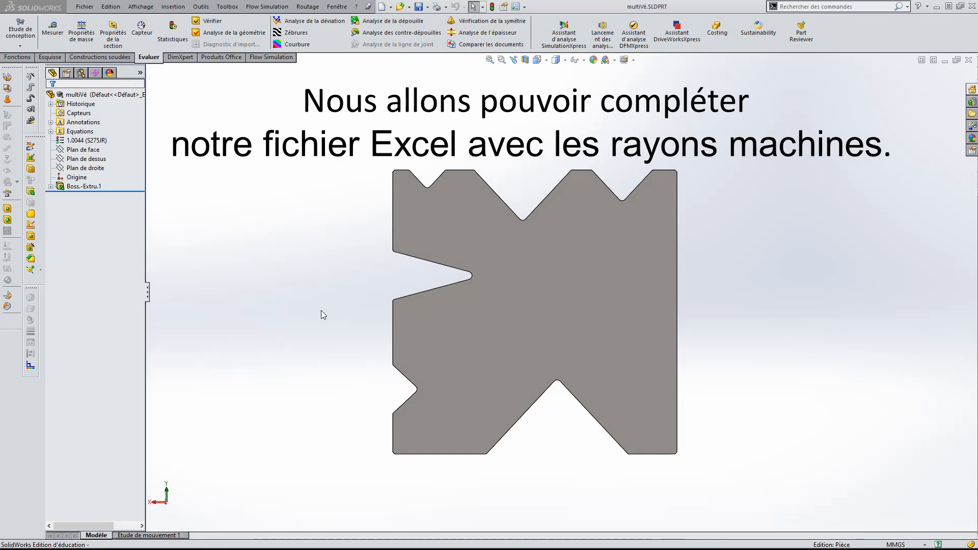
left_click(262, 540)
left_click(139, 199)
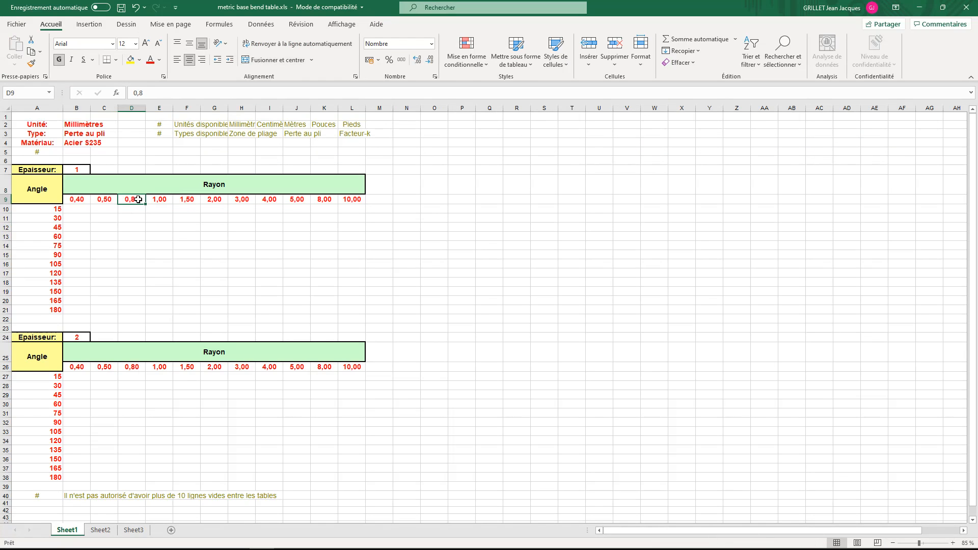
type("1,4")
key("Tab")
type("1,9")
key("Tab")
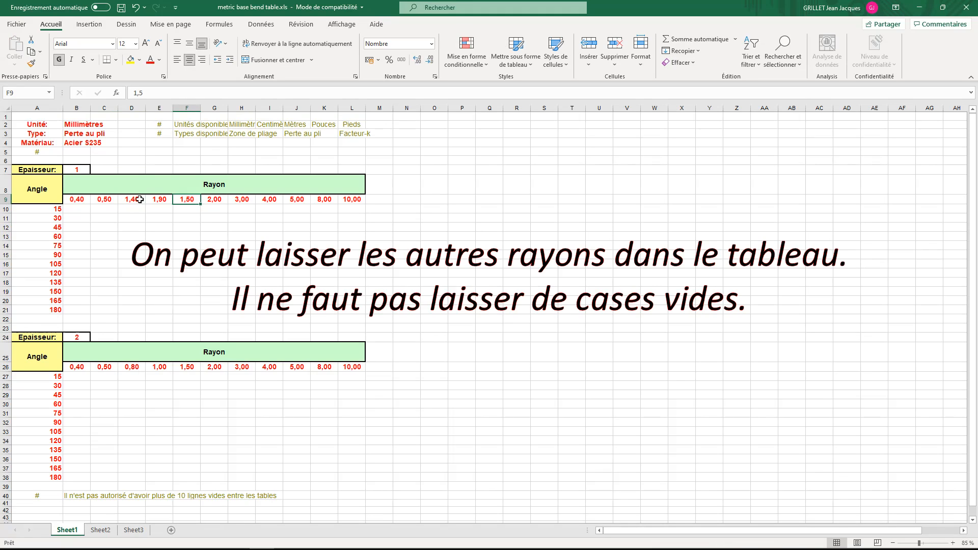
type("2,3")
key("Tab")
type("3,8")
key("Tab")
type("5,5")
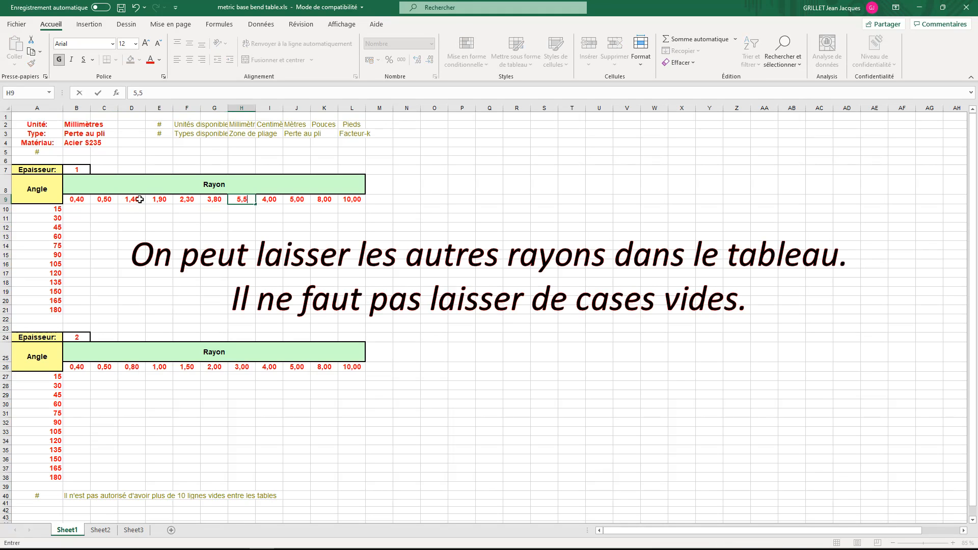
key("Tab")
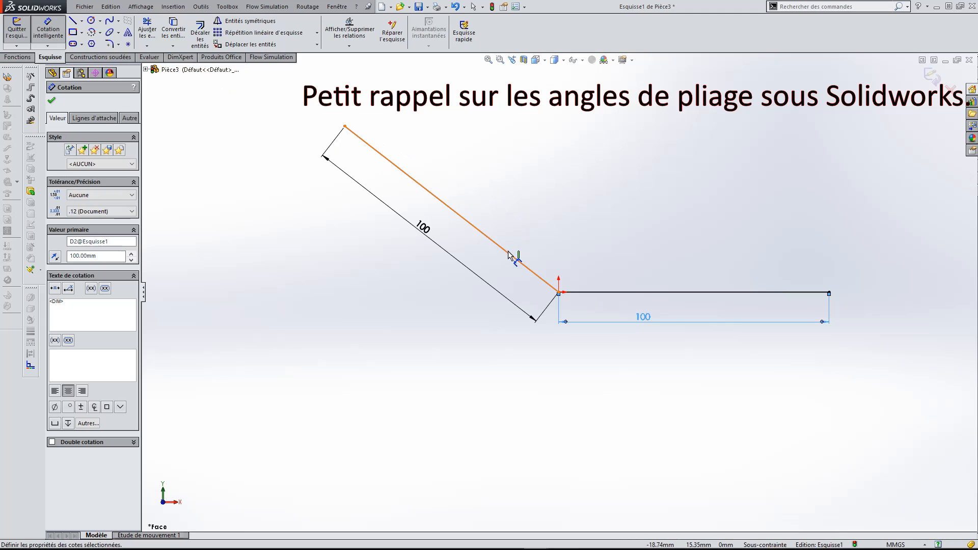
In the SolidWorks sketch, dimension the angle between the inclined and horizontal lines as 135°
left_click(509, 250)
left_click(622, 292)
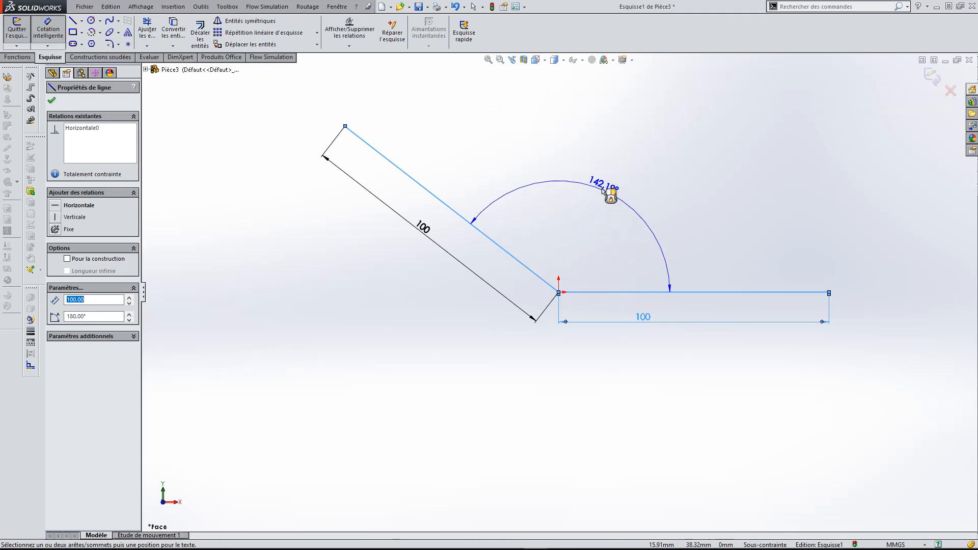
left_click(589, 186)
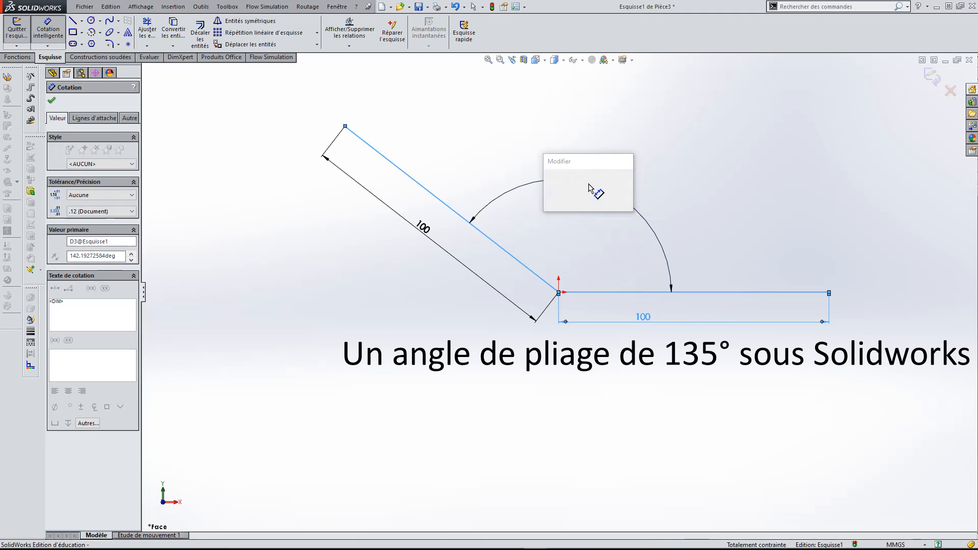
type("13")
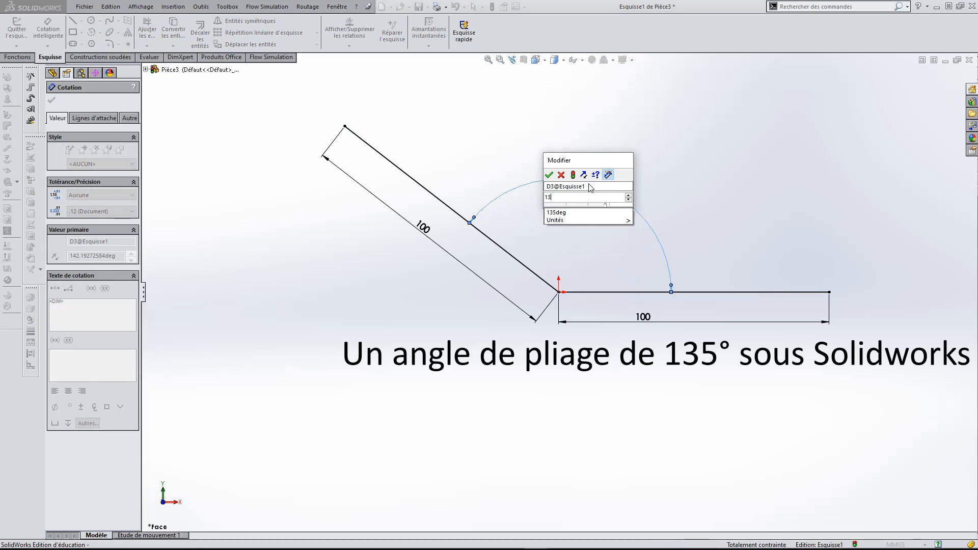
type("5")
key("Return")
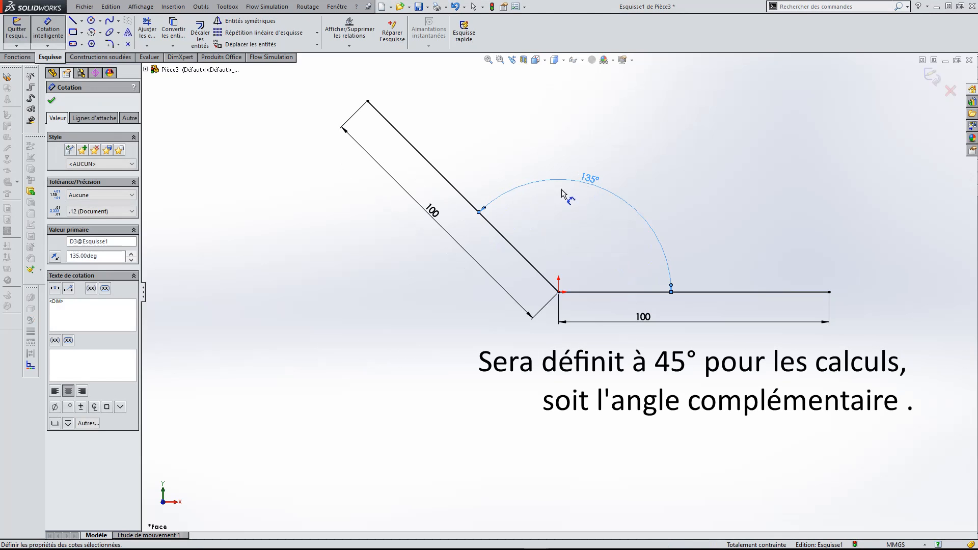
Add a driven dimension for the supplementary angle between the inclined line and the extension of the horizontal line
left_click(503, 239)
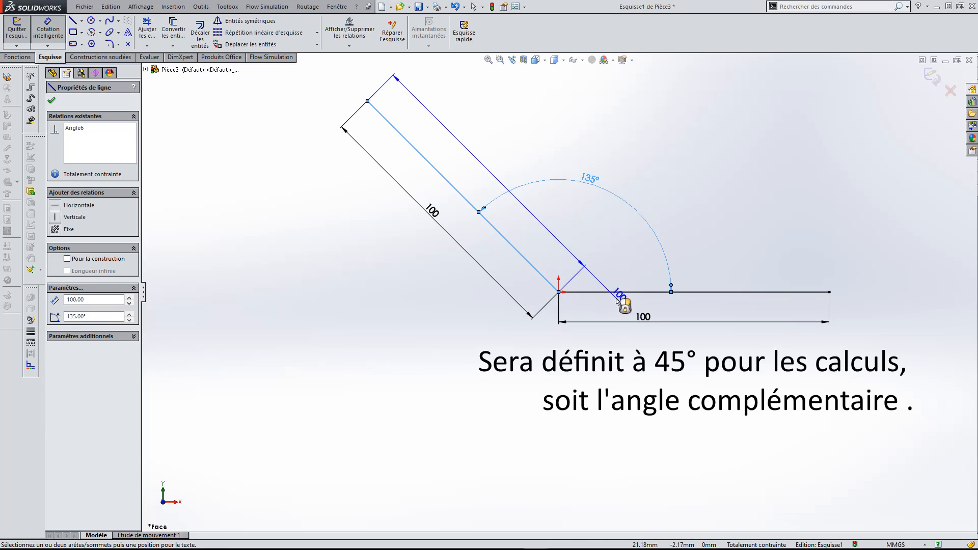
left_click(620, 293)
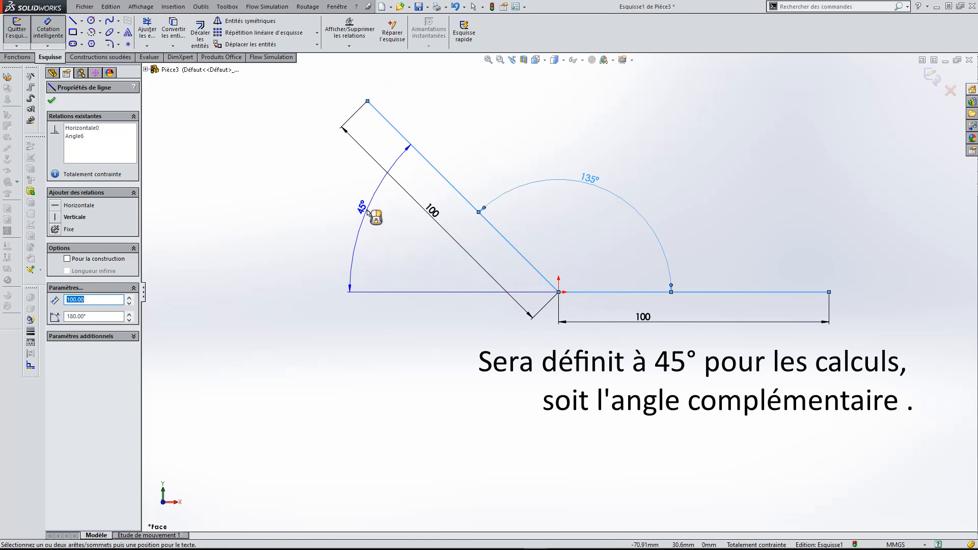
left_click(367, 213)
scroll(368, 212, "down", 4)
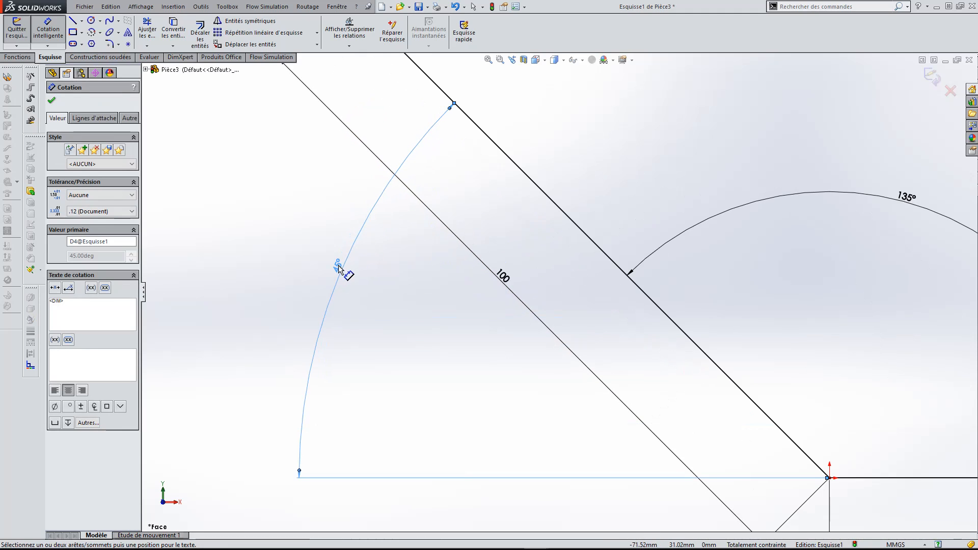
Change the 135° angle dimension to 150° and move the supplementary angle dimension lower along its arc
left_click(636, 195)
double_click(920, 203)
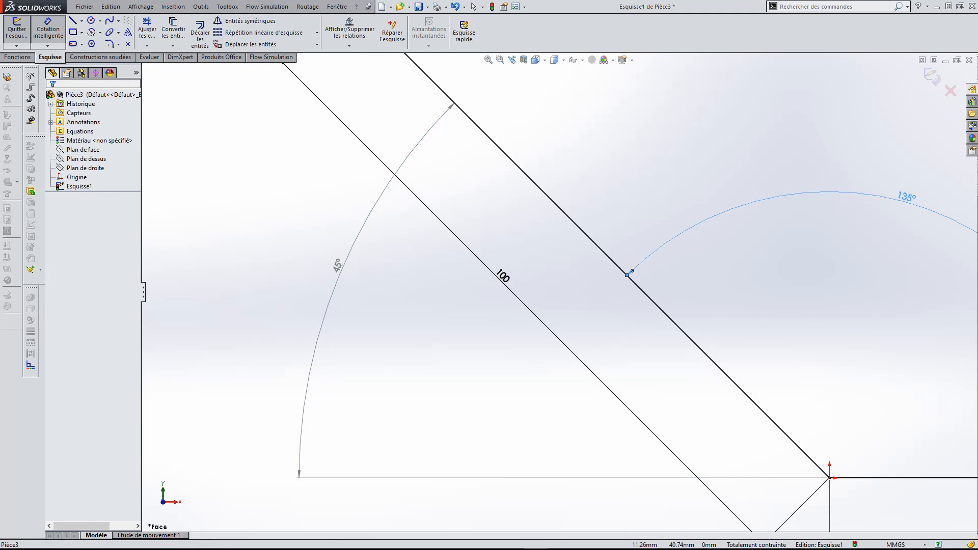
type("150")
key("Return")
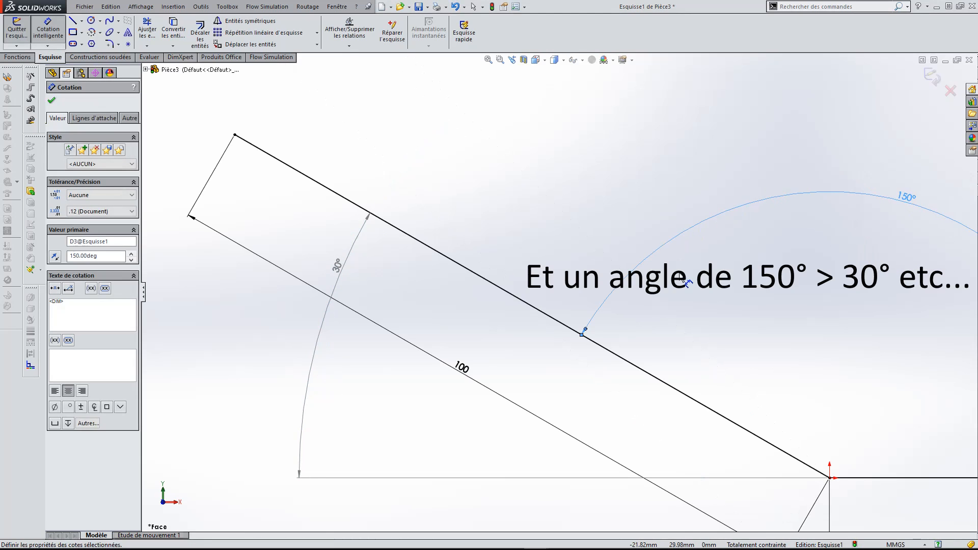
left_click_drag(337, 266, 305, 352)
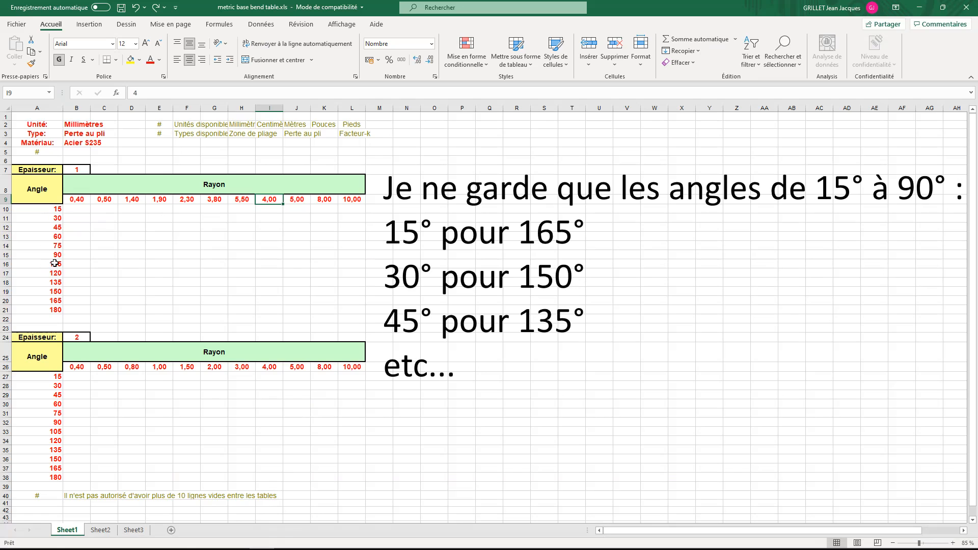
Back in the Excel bend table, delete the rows for angles 105 to 180 from both thickness tables
left_click_drag(50, 264, 52, 309)
left_click_drag(5, 264, 6, 310)
right_click(5, 306)
left_click(23, 400)
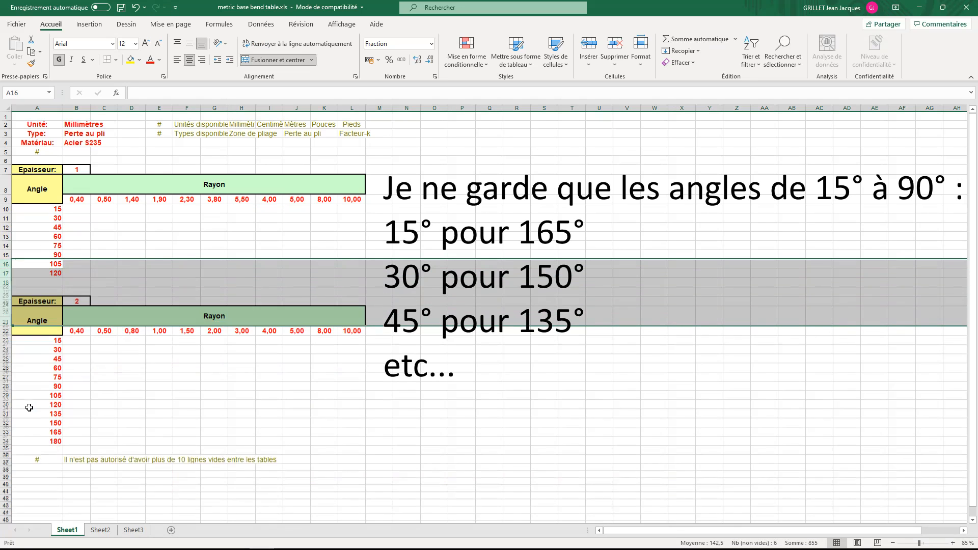
left_click_drag(2, 376, 6, 422)
right_click(5, 422)
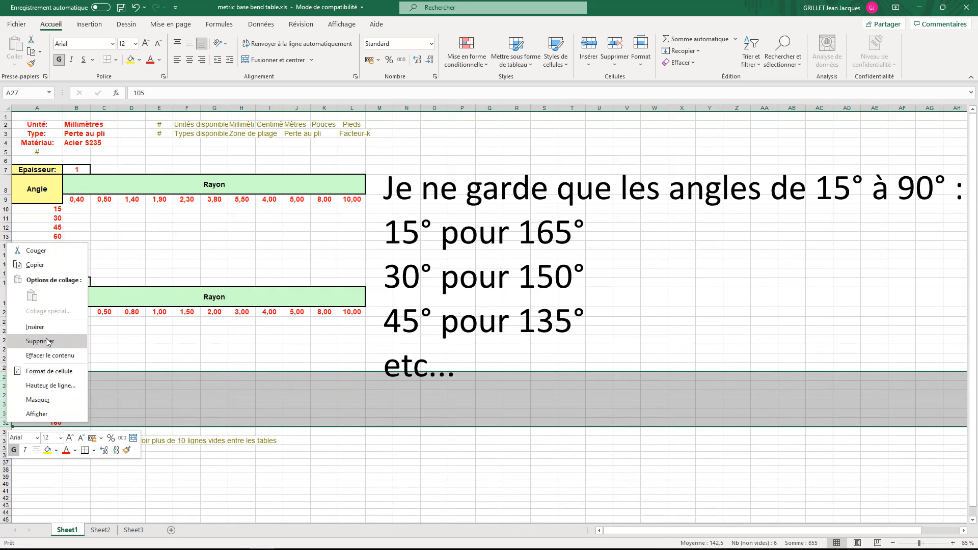
left_click(23, 401)
Set the second table's thickness in cell B18 to 3
left_click(76, 281)
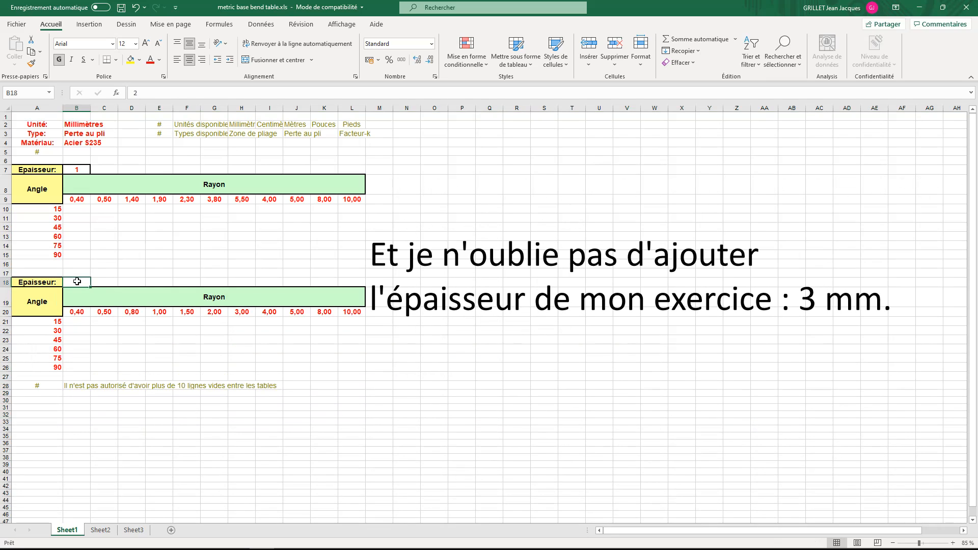
type("3")
left_click(170, 283)
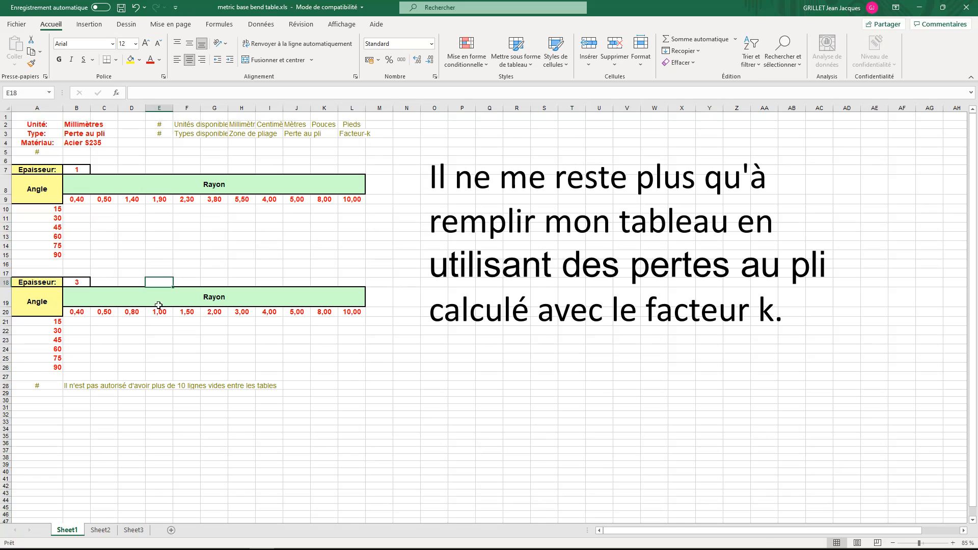
Switch to the workbook Tableau perte au pli LVD.xlsx and tile it side by side with metric base bend table.xls
key("alt+Tab")
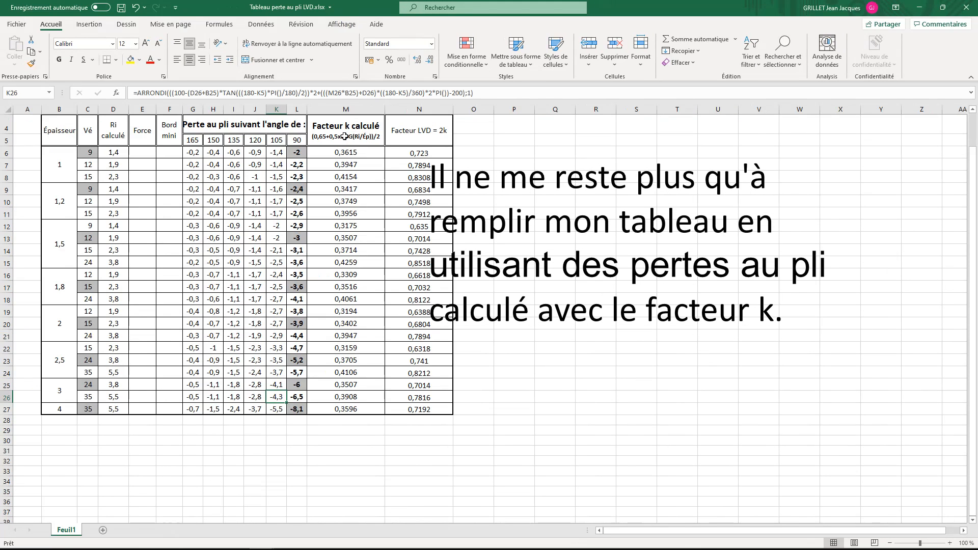
scroll(345, 137, "up", 1)
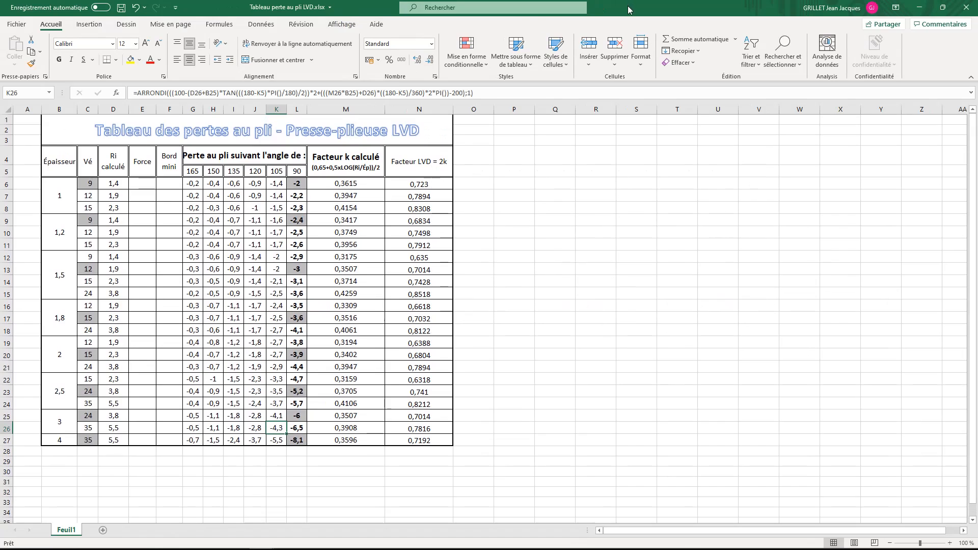
left_click_drag(630, 9, 977, 21)
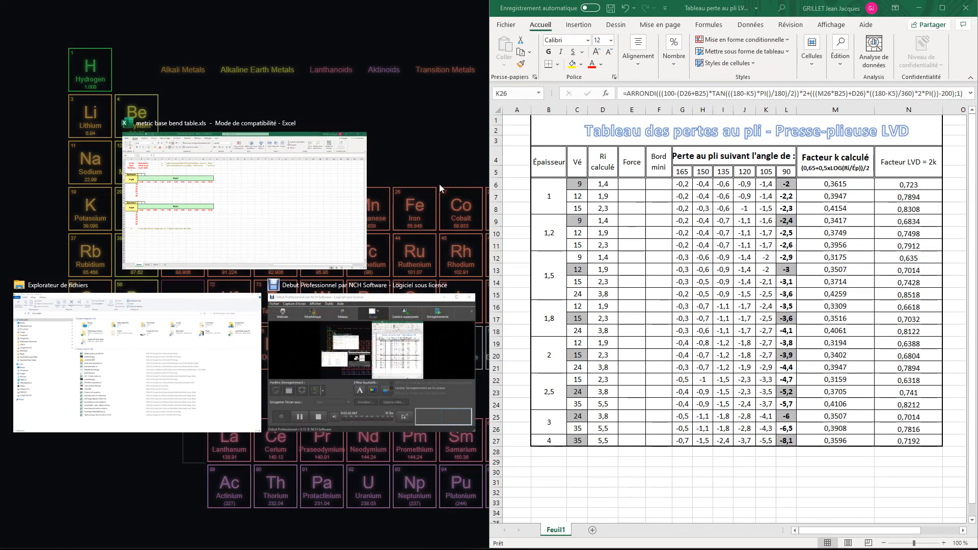
left_click(260, 205)
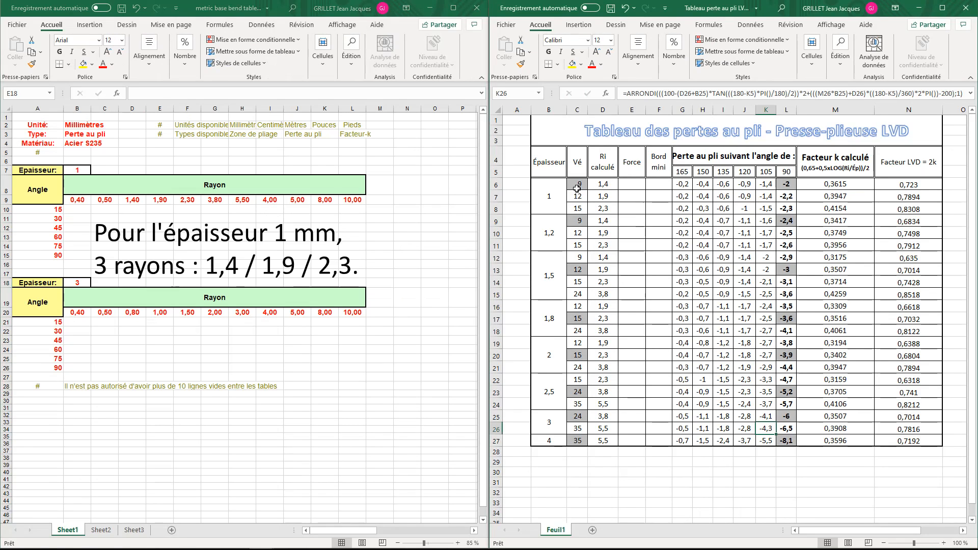
In the 1 mm table's 15° row, enter a bend loss of 0,2 for radii 1,40, 1,90 and 2,30
left_click_drag(579, 184, 783, 214)
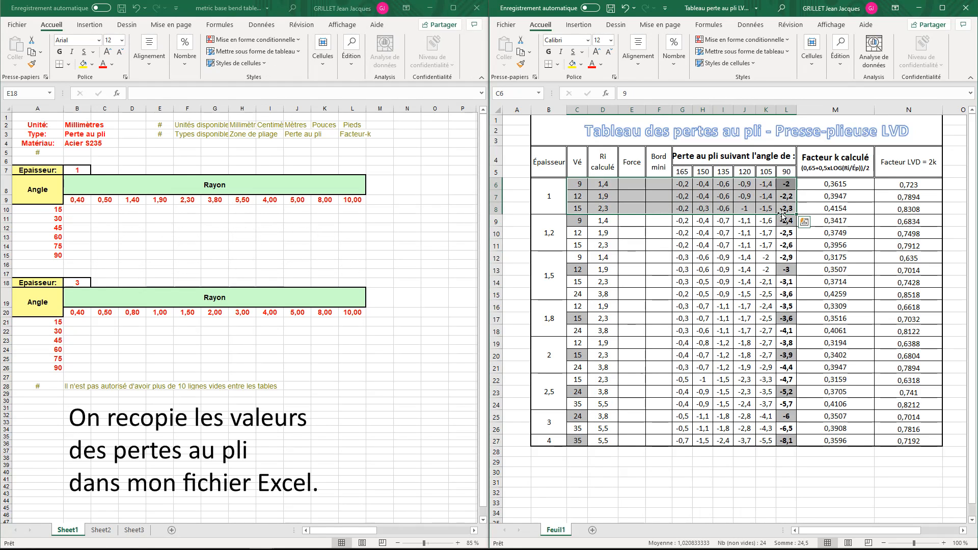
left_click(153, 212)
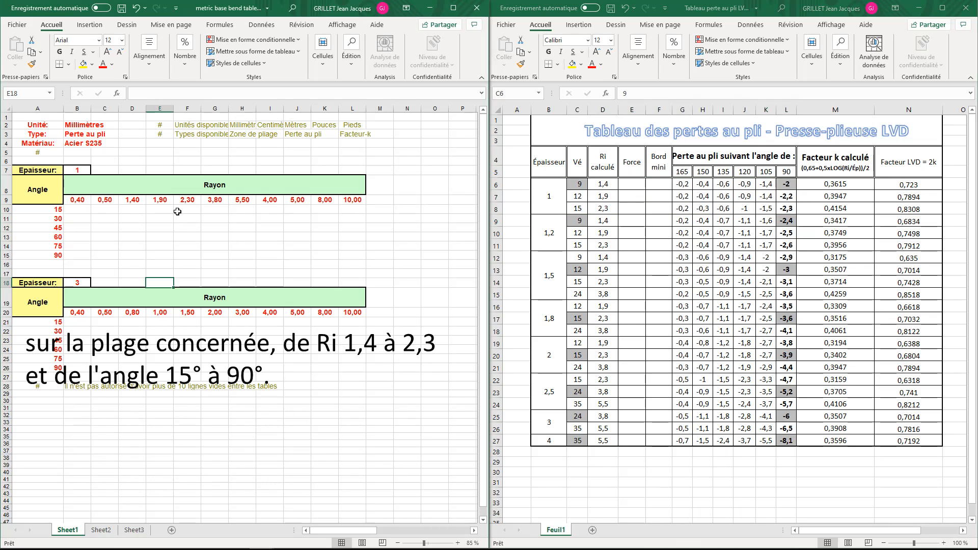
left_click_drag(136, 210, 183, 254)
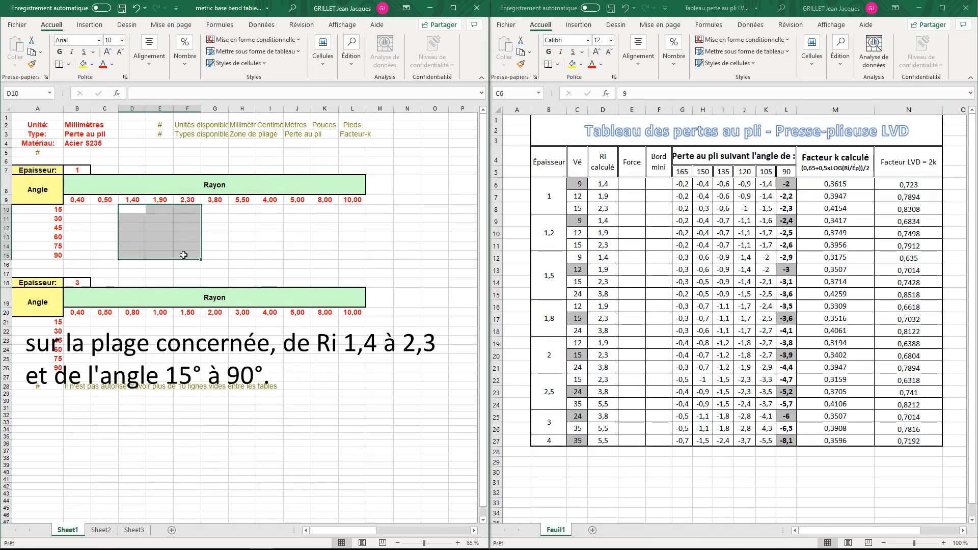
left_click(135, 208)
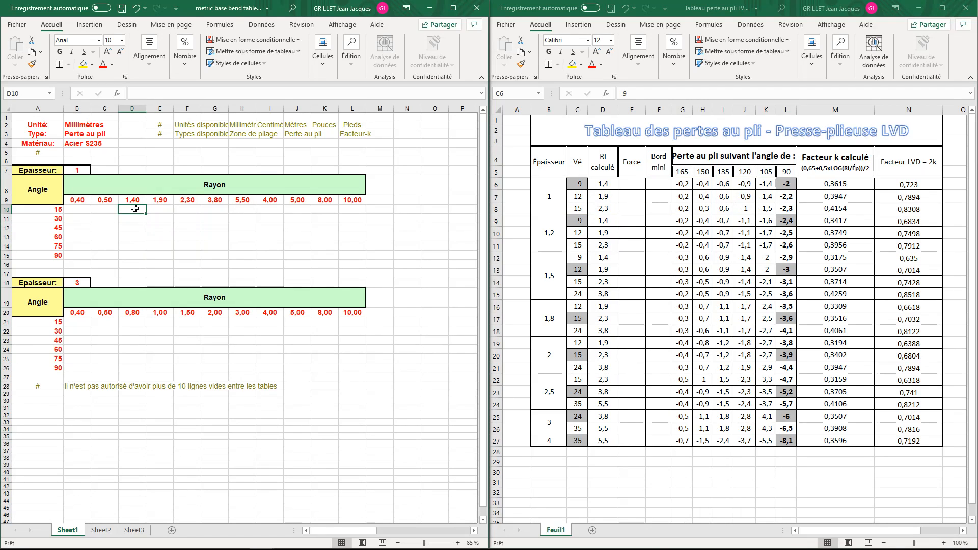
type("0,2")
key("Tab")
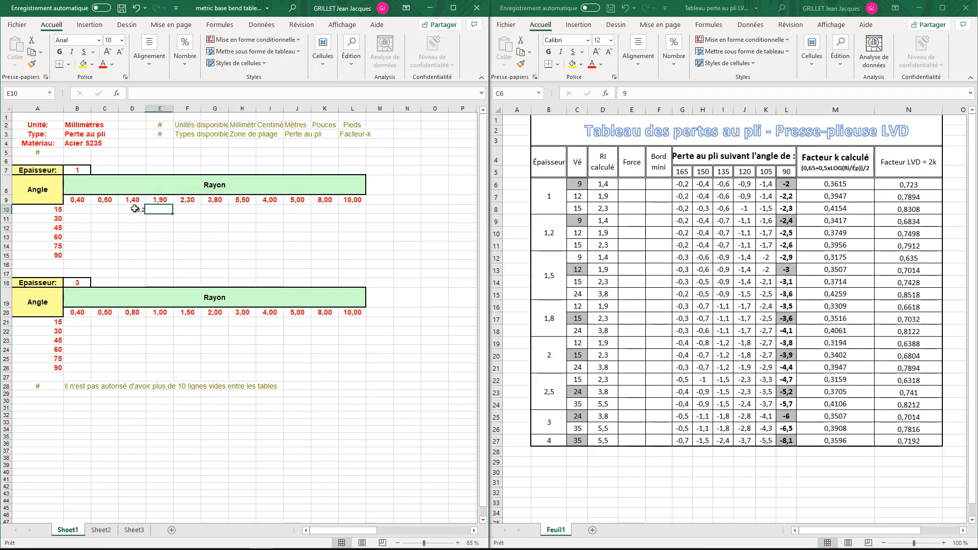
type("0,2")
key("Tab")
type("0,2")
key("Down")
key("Left")
key("Left")
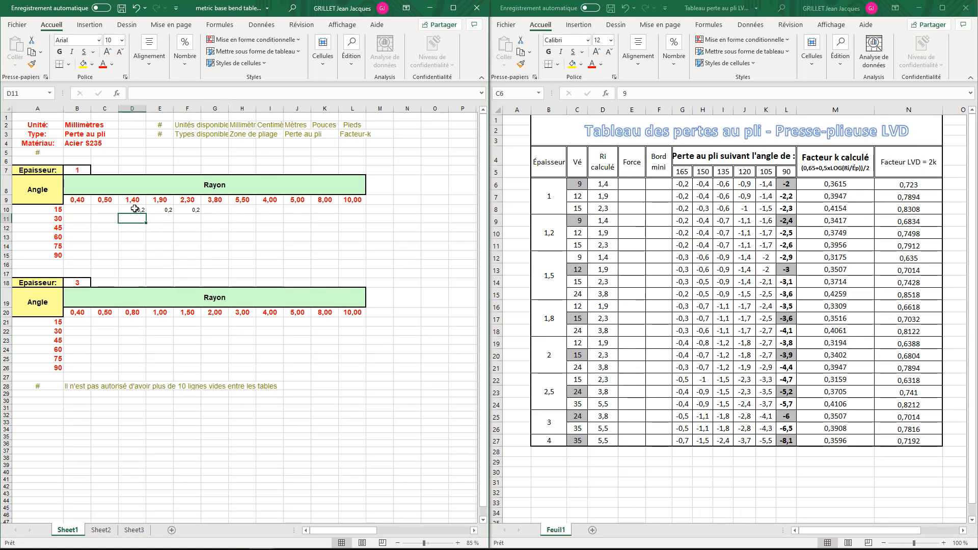
Fill the 30° to 90° rows for radii 1,40, 1,90 and 2,30 with the LVD table's 1 mm bend losses as positive values
type("0,4")
key("Tab")
type("0,4")
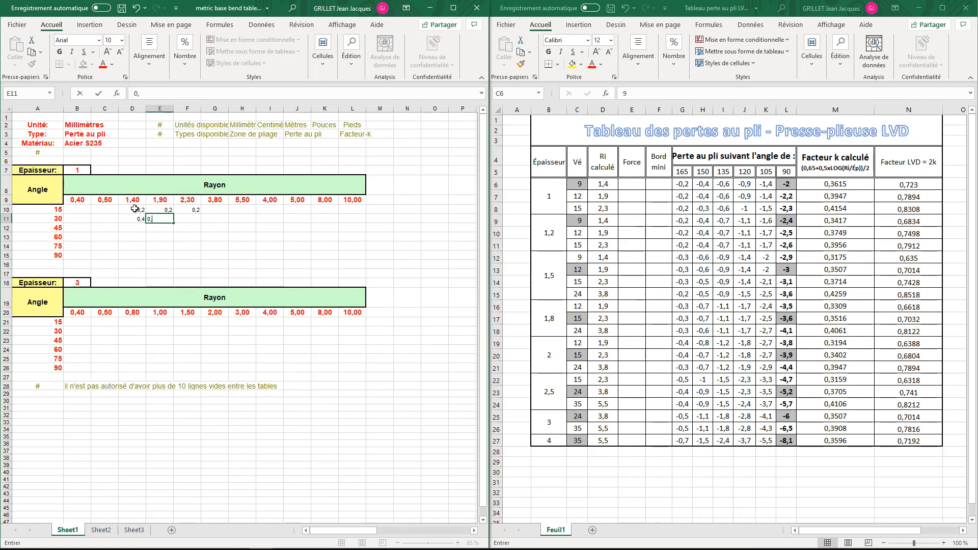
key("Tab")
type("0,")
type("2")
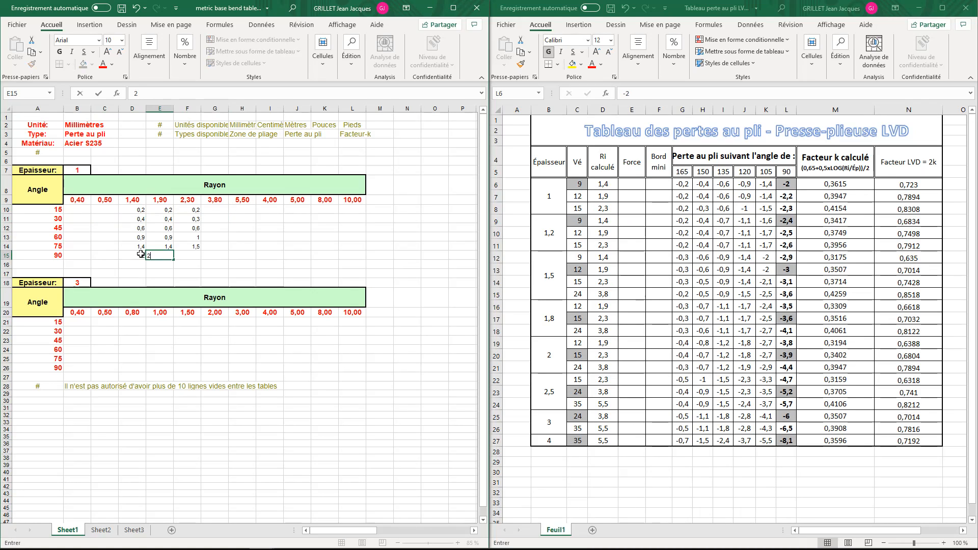
key("Tab")
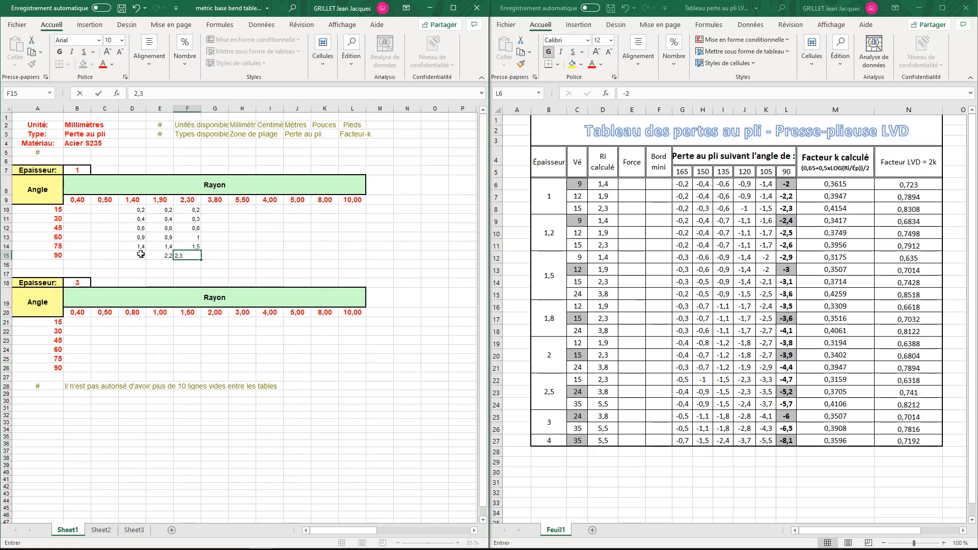
key("Return")
Fill the unused radius columns of the 1 mm table, 0,40 to 0,50 and 3,80 to 10,00, with 100
left_click(80, 210)
type("100")
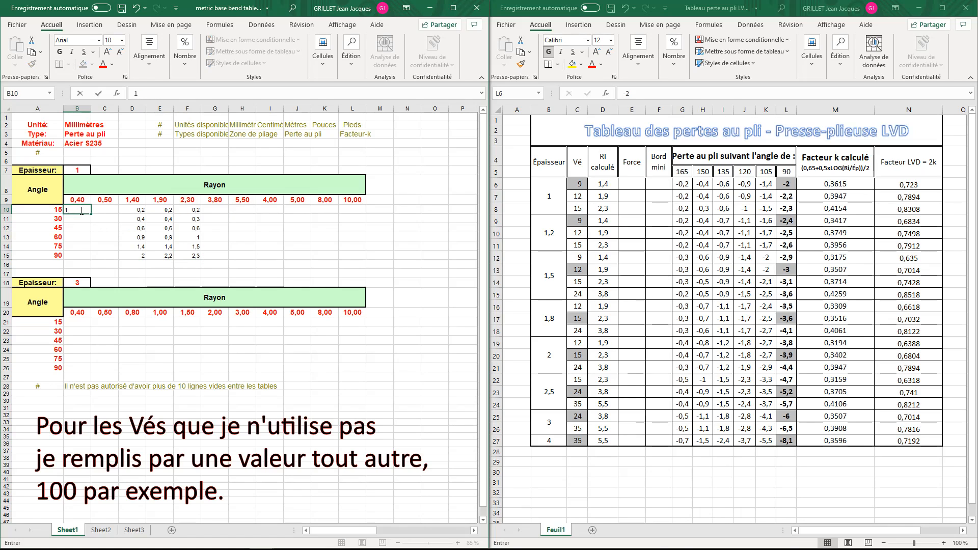
left_click(82, 227)
left_click(88, 211)
left_click_drag(91, 214, 116, 258)
key("ctrl+c")
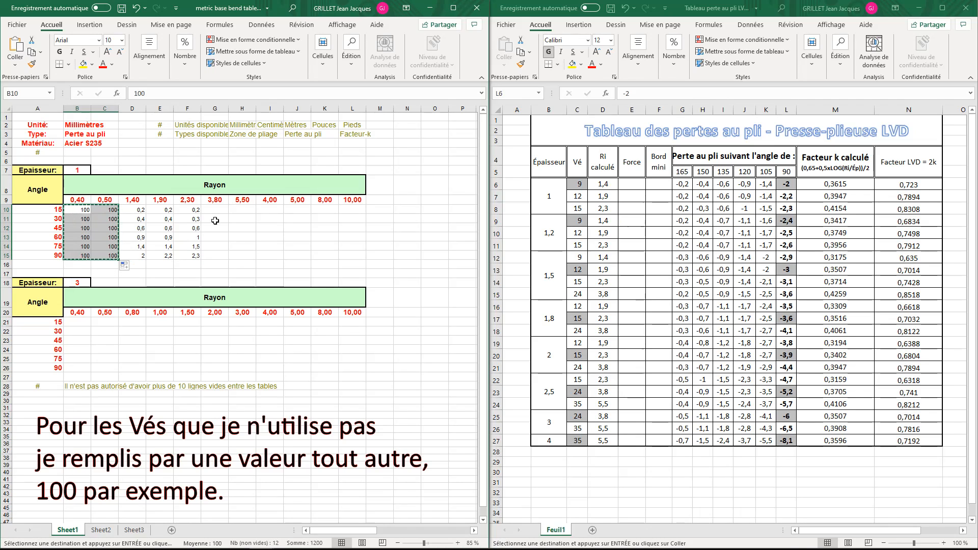
left_click(220, 207)
key("ctrl+v")
left_click_drag(256, 259, 358, 258)
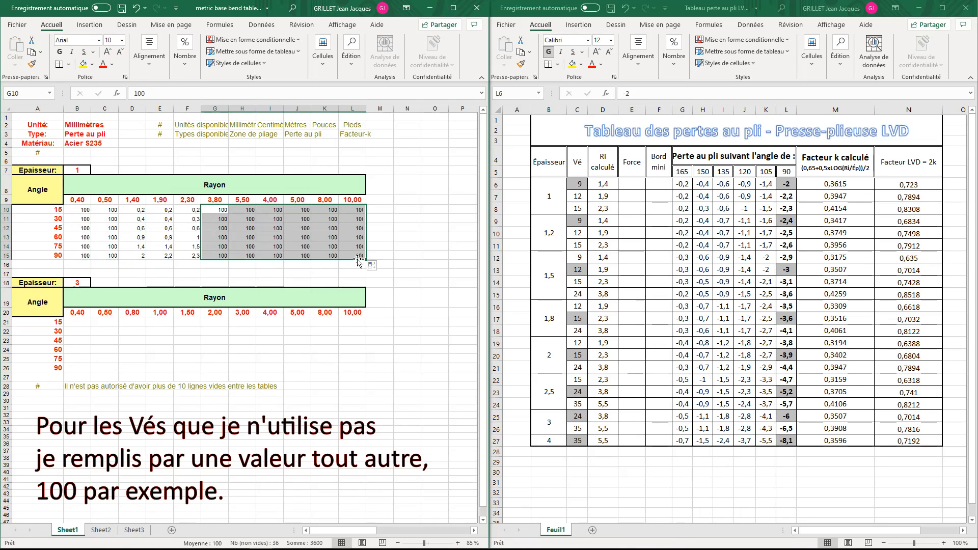
Highlight the bend losses in D10:F15 of the 1 mm table with a yellow fill
left_click_drag(133, 211, 189, 255)
left_click(84, 64)
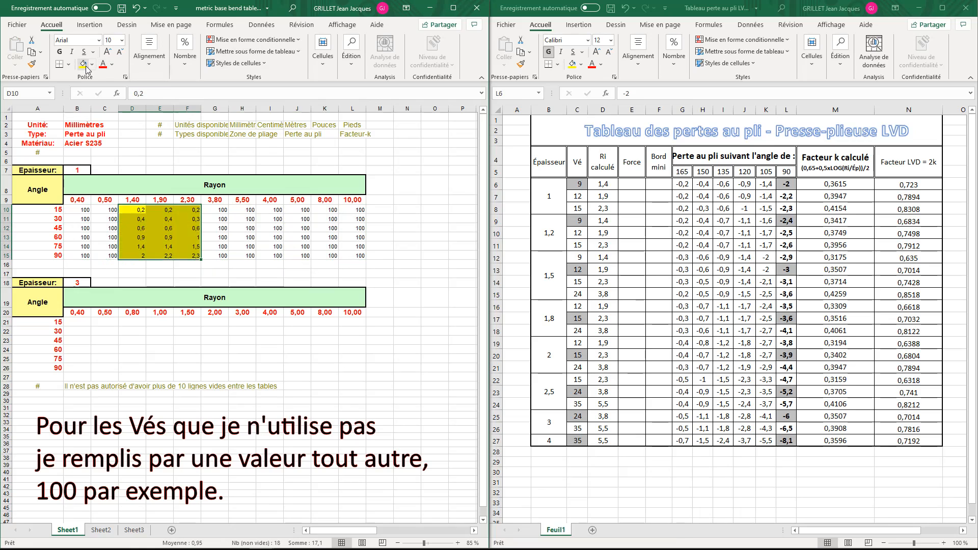
left_click(219, 219)
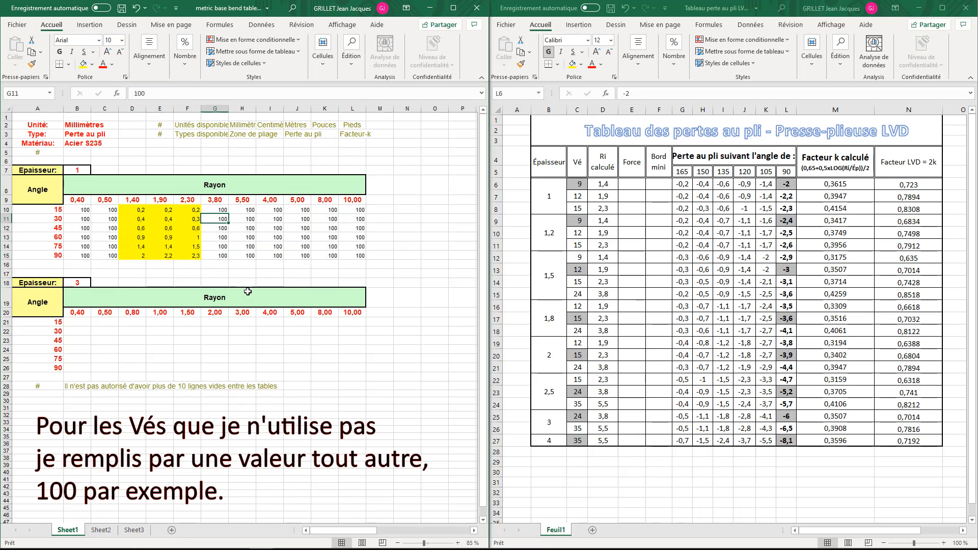
Copy the radius row B9:L9 of the 1 mm table onto the 3 mm table's radius row starting at B20
left_click(547, 420)
left_click_drag(548, 413, 781, 431)
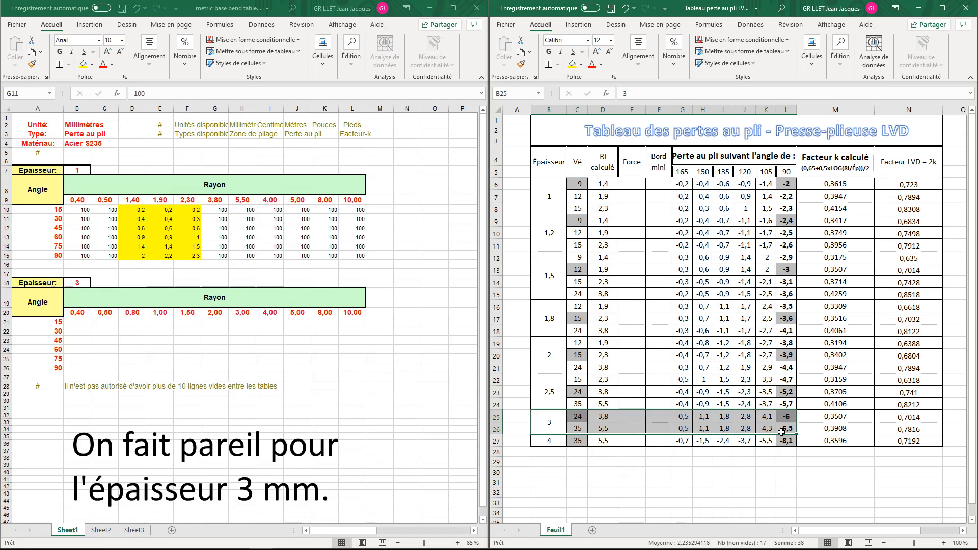
left_click(79, 199)
left_click_drag(79, 199, 352, 198)
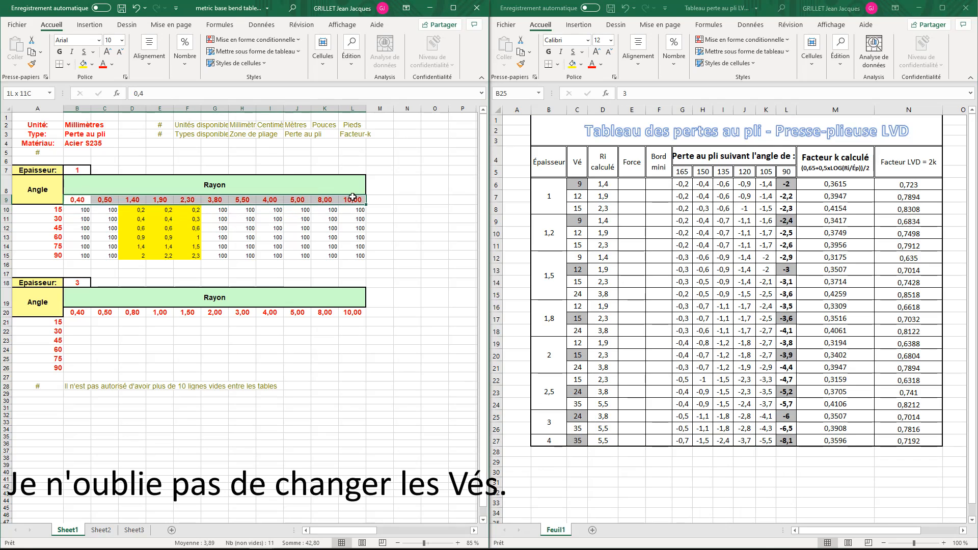
key("ctrl+c")
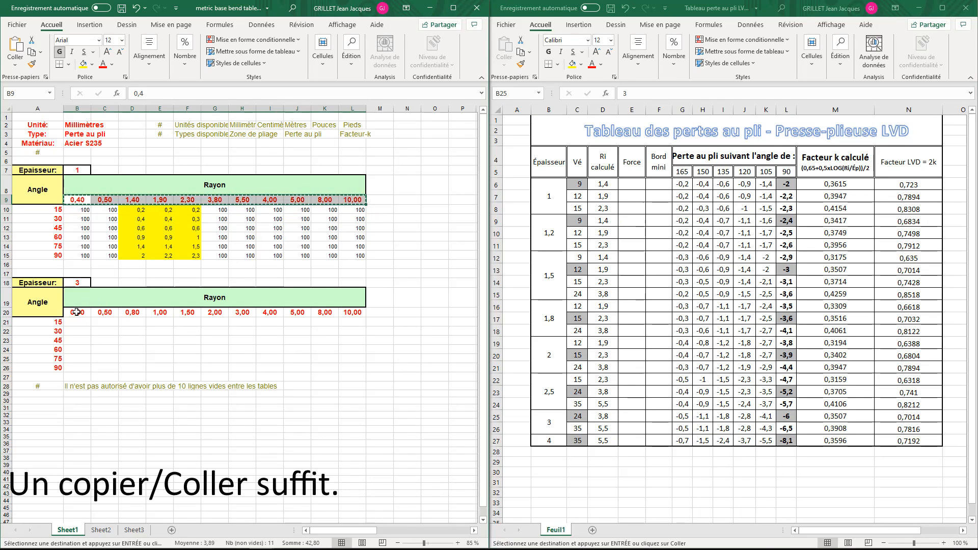
left_click(77, 312)
key("ctrl+v")
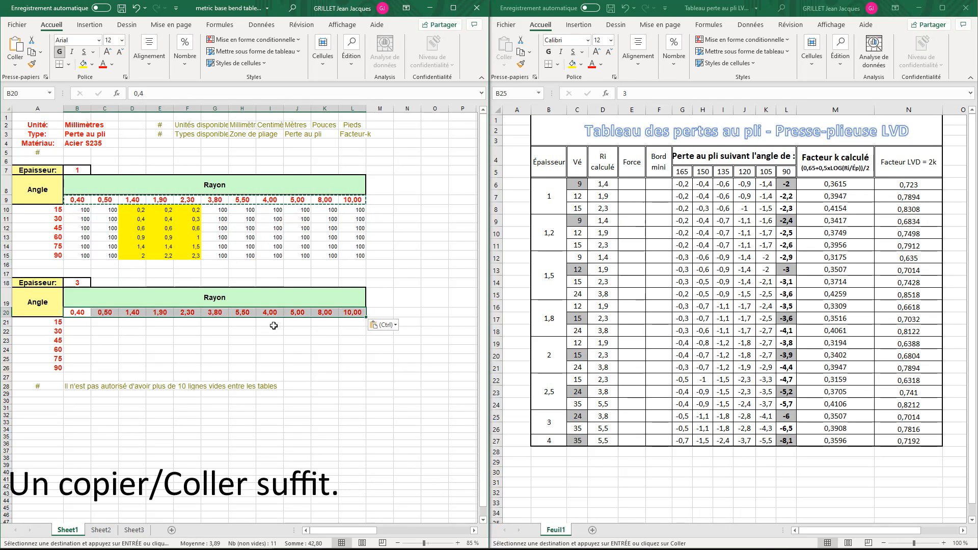
Fill the 3 mm table's cells G21:H26, under radii 3,80 and 5,50, with yellow
left_click(243, 323)
left_click_drag(242, 323, 215, 368)
left_click(215, 322)
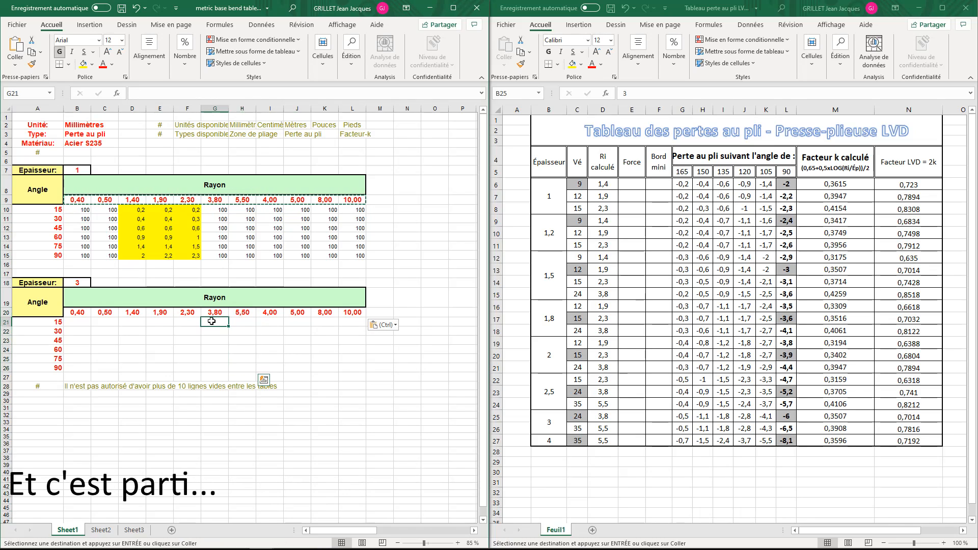
left_click_drag(215, 322, 243, 368)
left_click(83, 63)
Enter the 3 mm bend losses as positive values under radii 3,80 and 5,50, from 0,5 and 0,5 at 15° to 6 and 6,5 at 90°
left_click(218, 321)
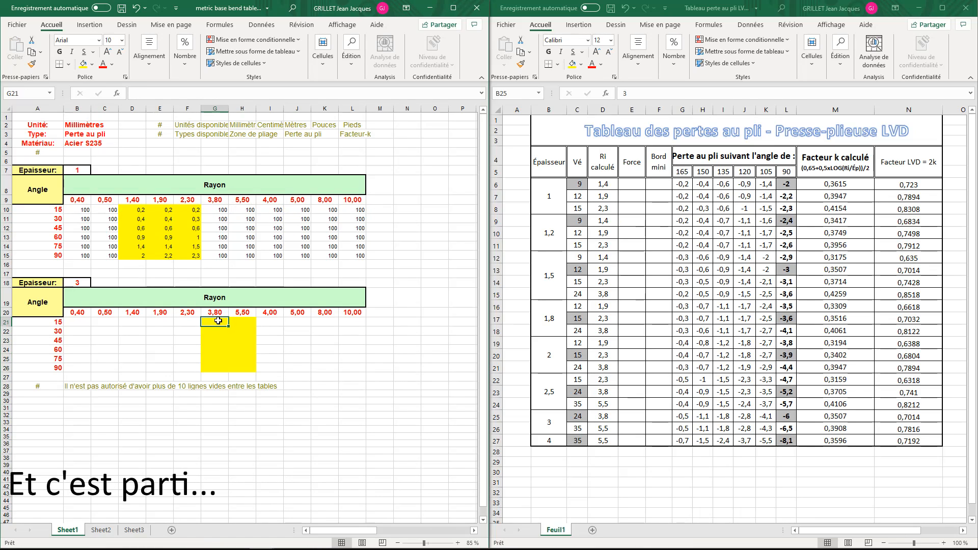
type("0,5")
key("Tab")
type("0,5")
key("Return")
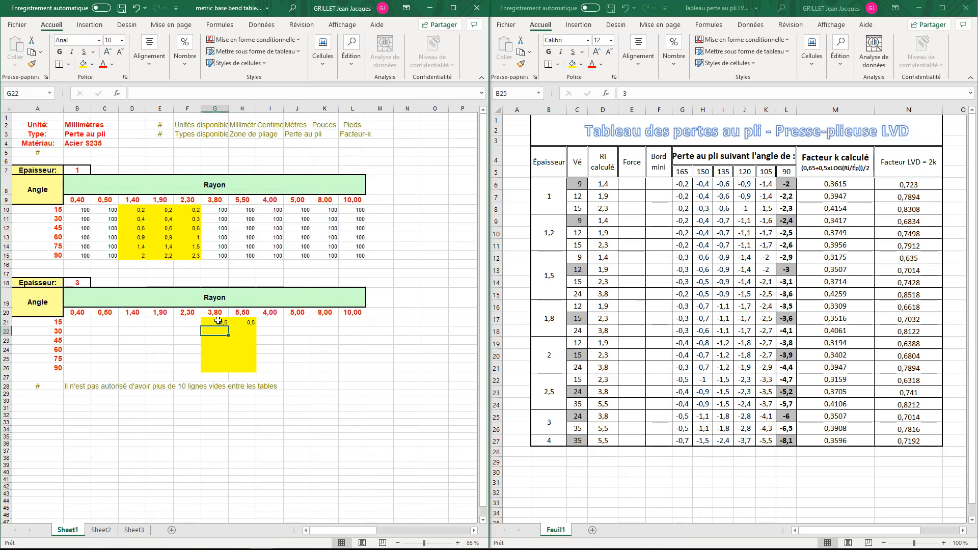
Copy the 100 values from the 1 mm table into the 3 mm table's unused radius columns, 0,40 to 2,30 and 4,00 to 10,00
left_click_drag(77, 210, 77, 255)
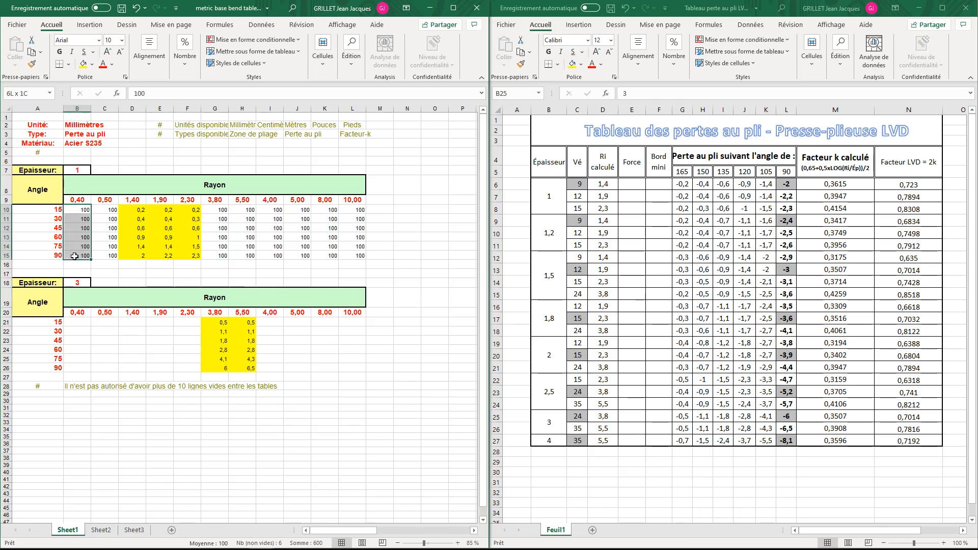
key("ctrl+c")
left_click_drag(77, 322, 187, 368)
key("ctrl+v")
left_click(274, 321)
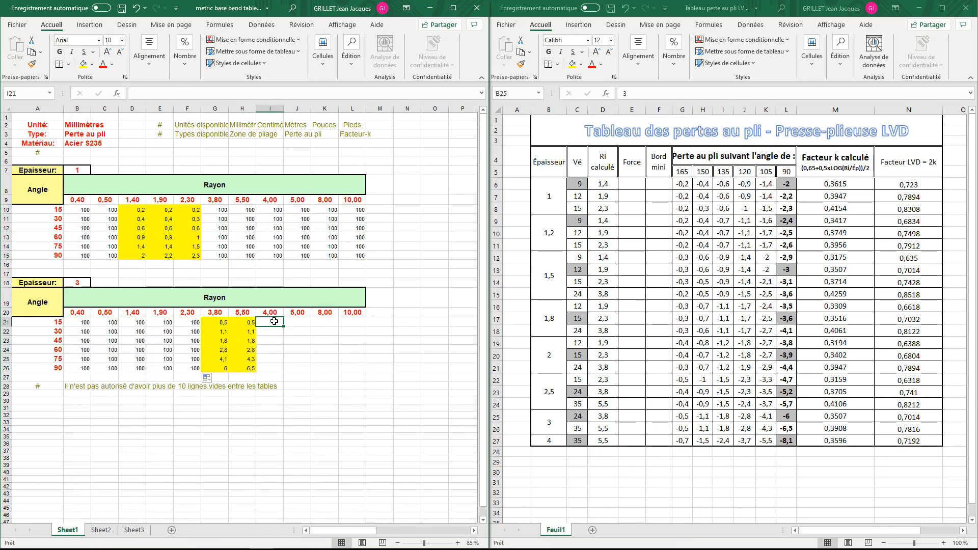
left_click_drag(274, 321, 360, 368)
key("ctrl+v")
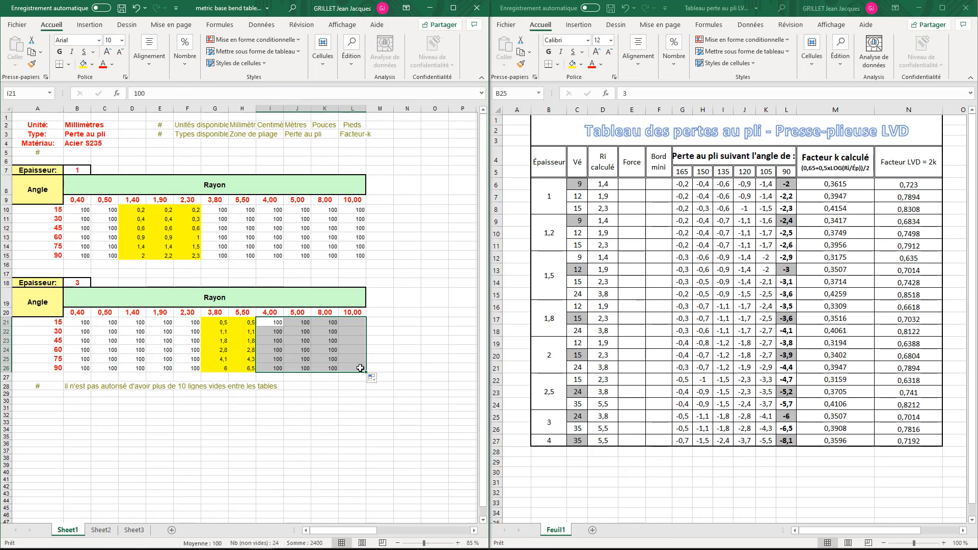
Save the bend table as "Ma table LVD" in Excel 97-2003 format in the SolidWorks Sheetmetal Bend Tables folder
left_click(18, 25)
left_click(44, 161)
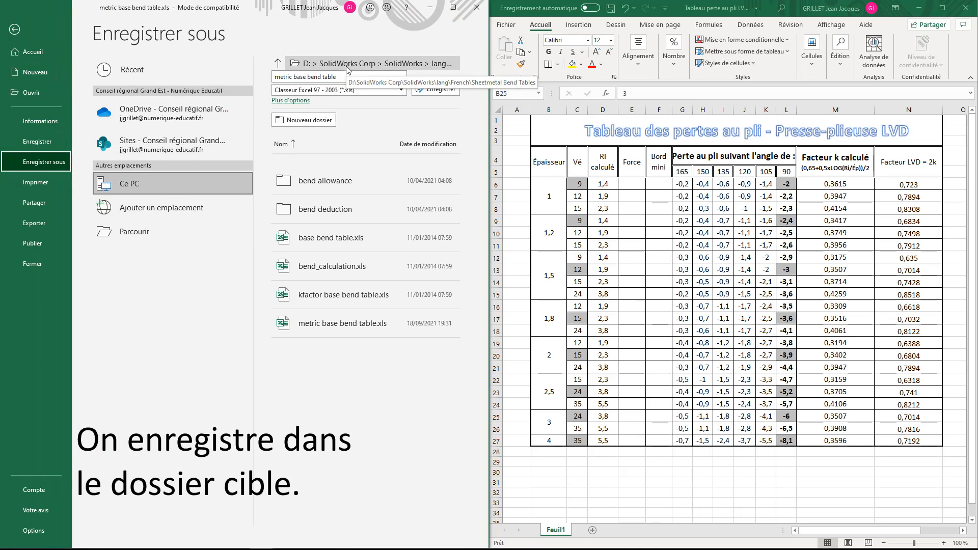
left_click(275, 77)
type("Ma table")
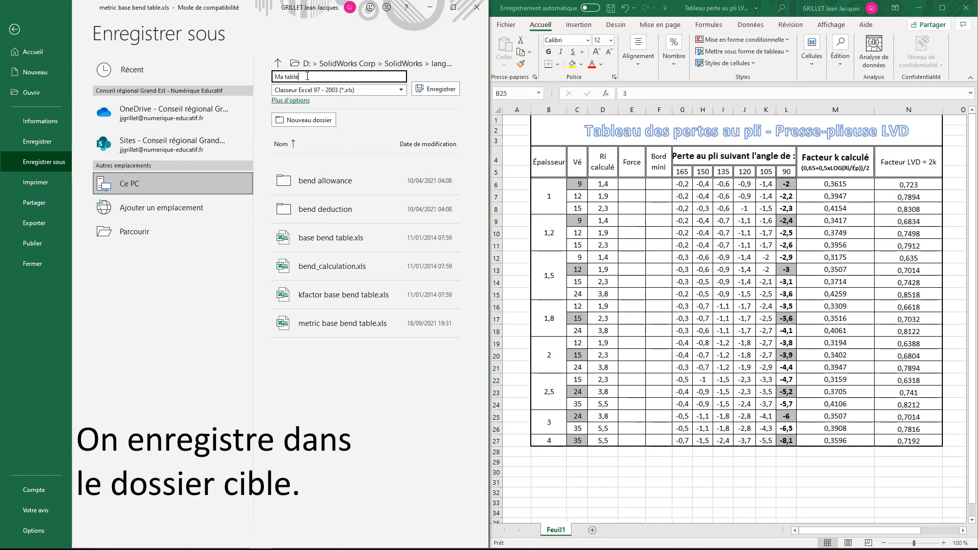
type(" LVD")
left_click(431, 89)
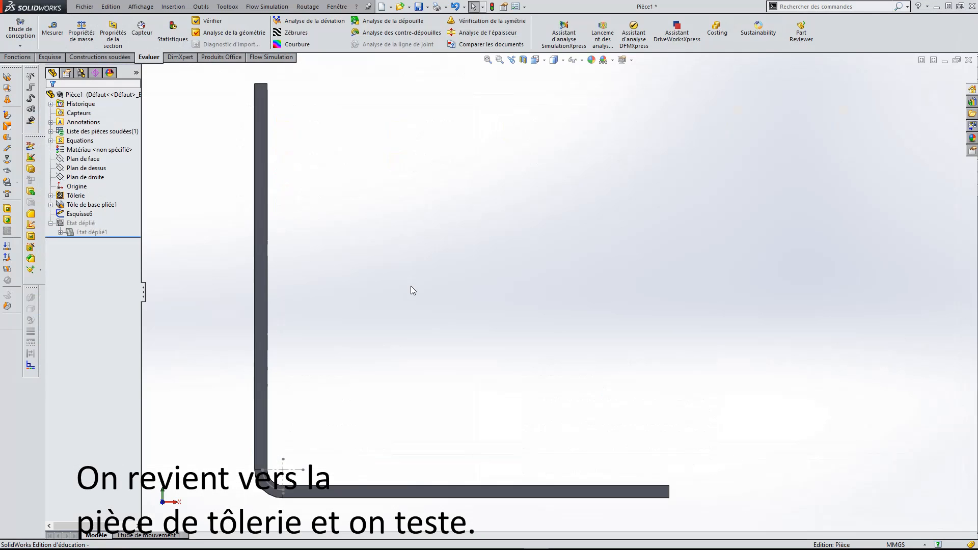
Switch back to the SolidWorks part and edit the Tôlerie feature, using Table de zones de pliage for its bend zone
key("ctrl+7")
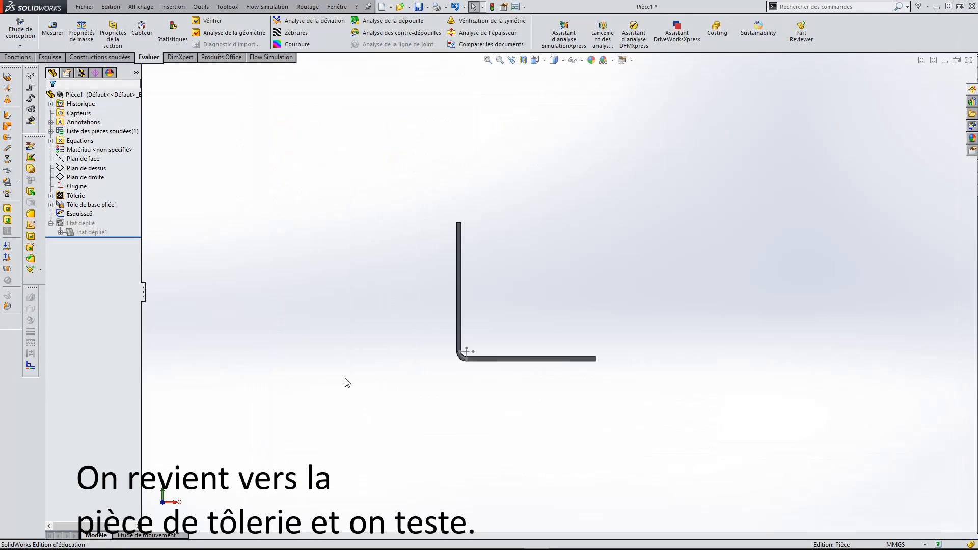
left_click(71, 206)
right_click(74, 196)
left_click(86, 169)
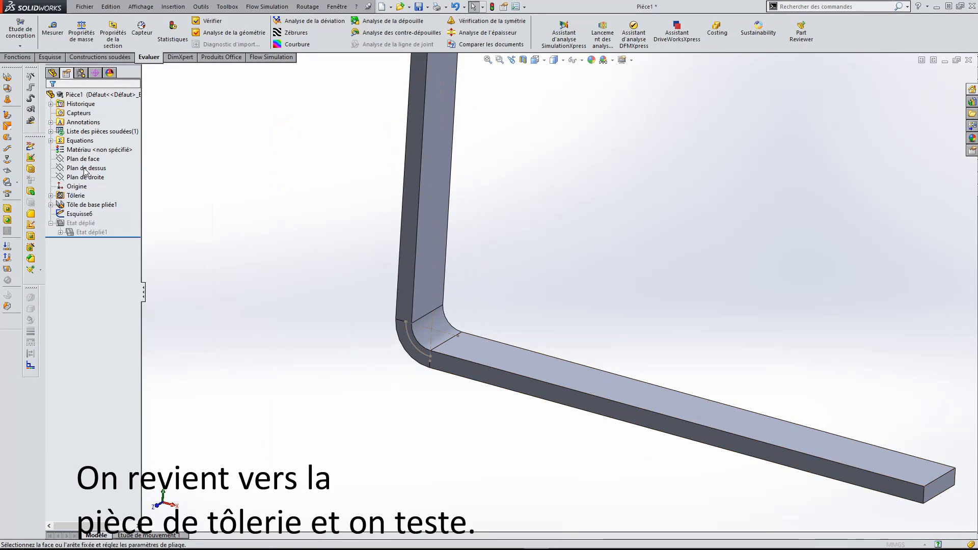
left_click(131, 232)
left_click(127, 240)
Browse to the French Sheetmetal Bend Tables folder inside SolidWorks Corp and set it as the bend table source
left_click(97, 262)
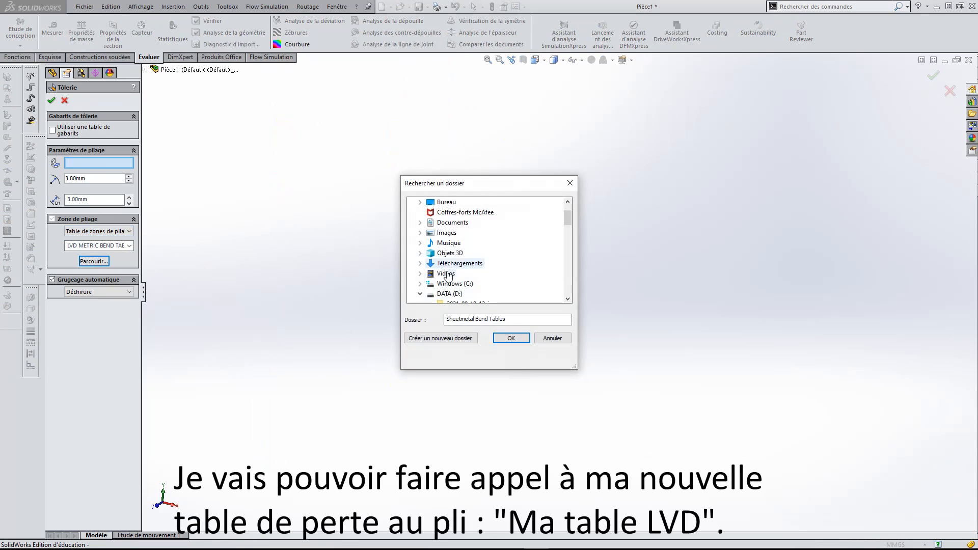
scroll(453, 285, "down", 10)
left_click(462, 224)
scroll(468, 237, "up", 1)
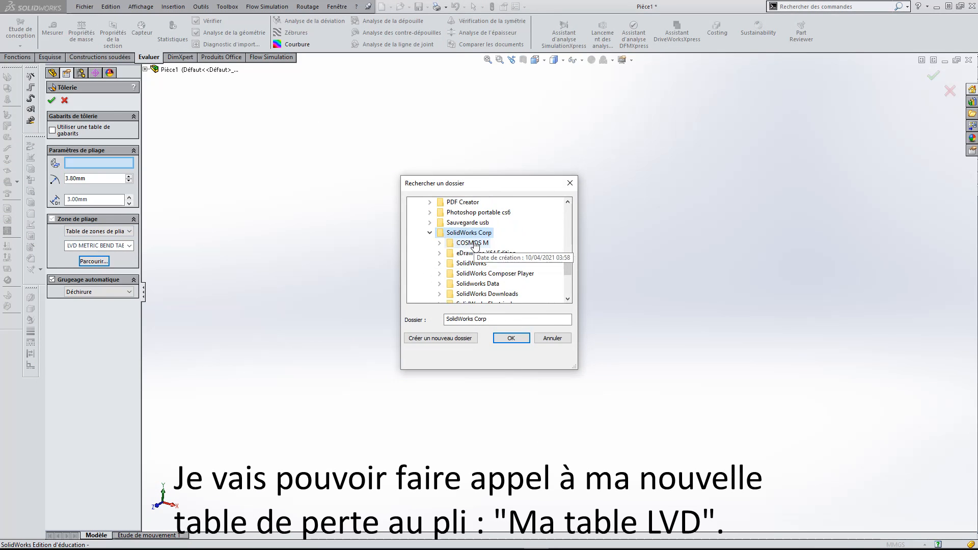
left_click(473, 265)
scroll(475, 278, "down", 2)
left_click(473, 265)
left_click(484, 285)
scroll(489, 280, "down", 1)
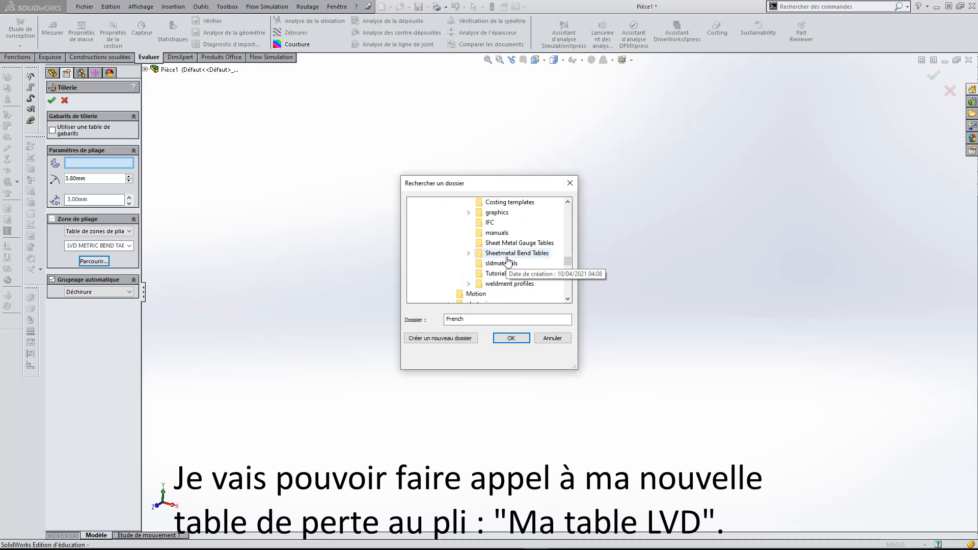
left_click(508, 254)
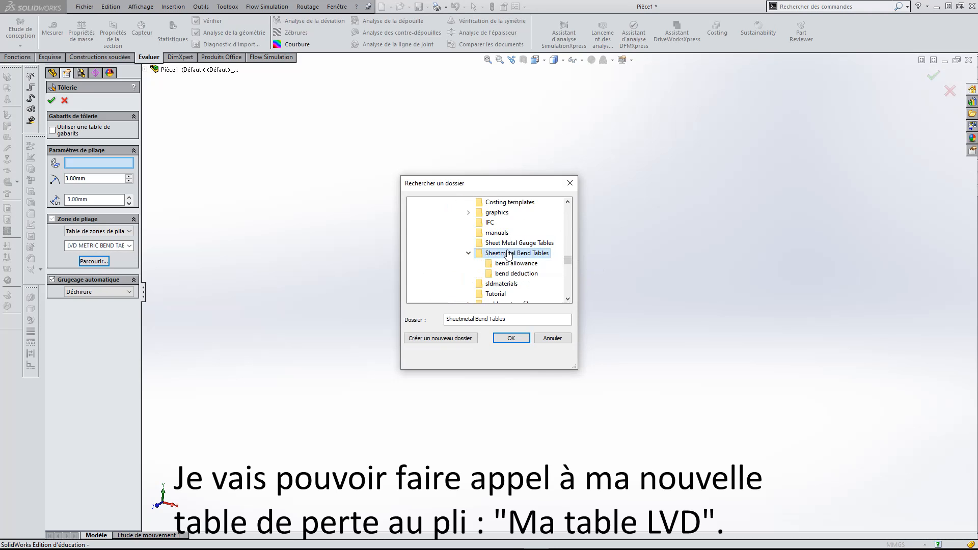
left_click(511, 339)
Choose Ma table LVD as the sheet metal part's bend table and accept replacing the current table
left_click(129, 246)
left_click(84, 275)
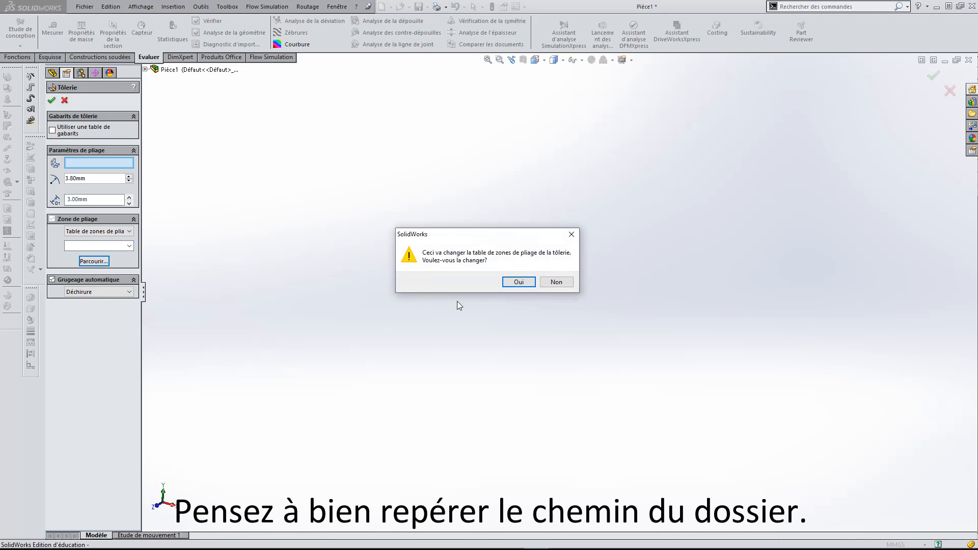
left_click(520, 279)
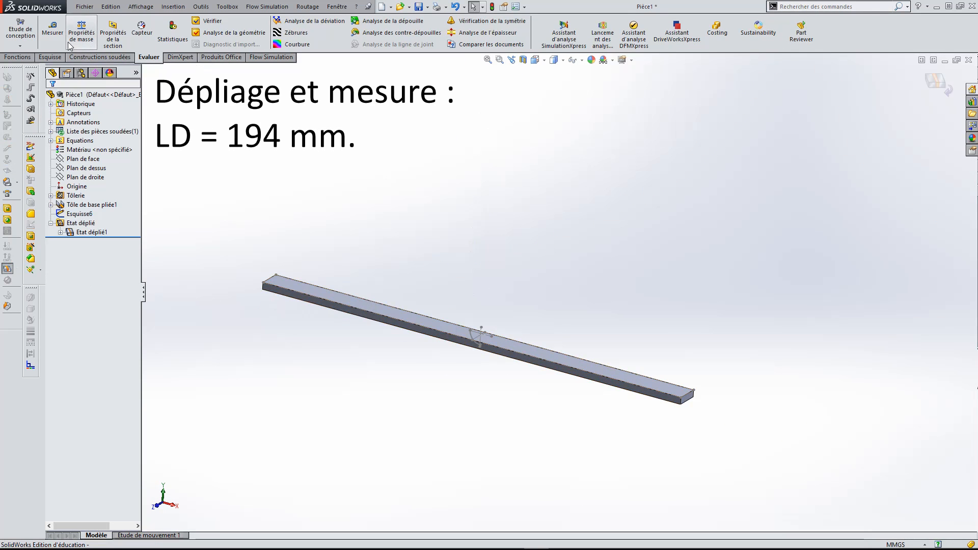
Measure the length of the unfolded strip's long edge and return the part to its folded state
left_click(62, 41)
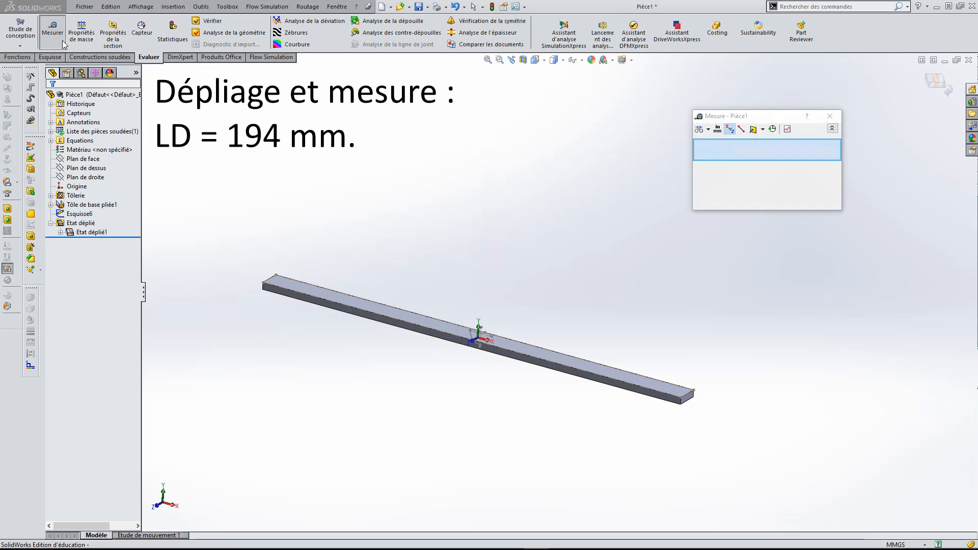
left_click(438, 331)
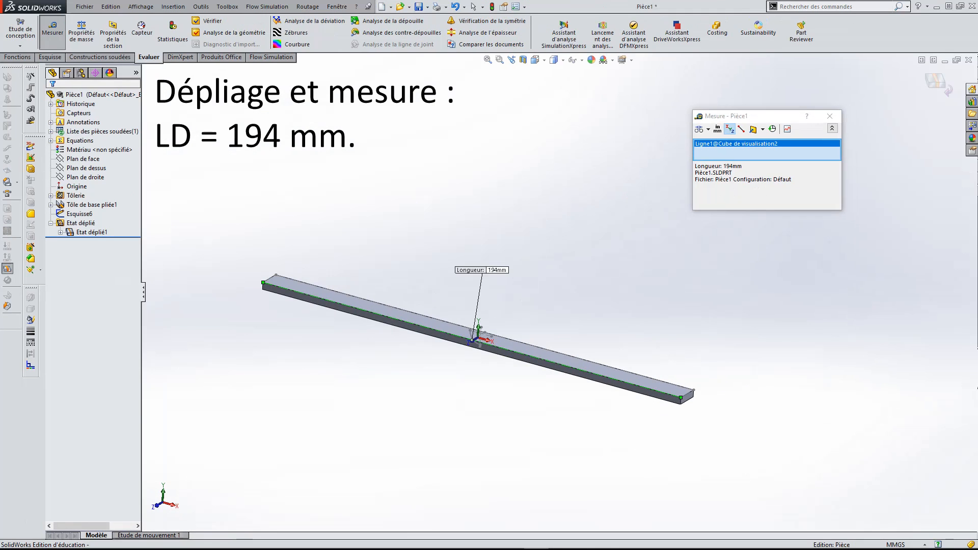
left_click(830, 117)
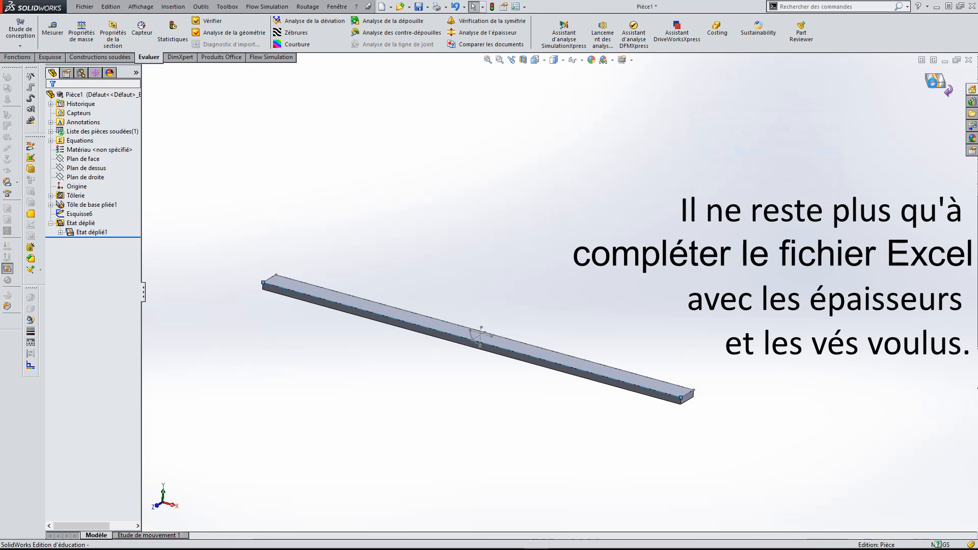
left_click(935, 85)
scroll(751, 125, "down", 2)
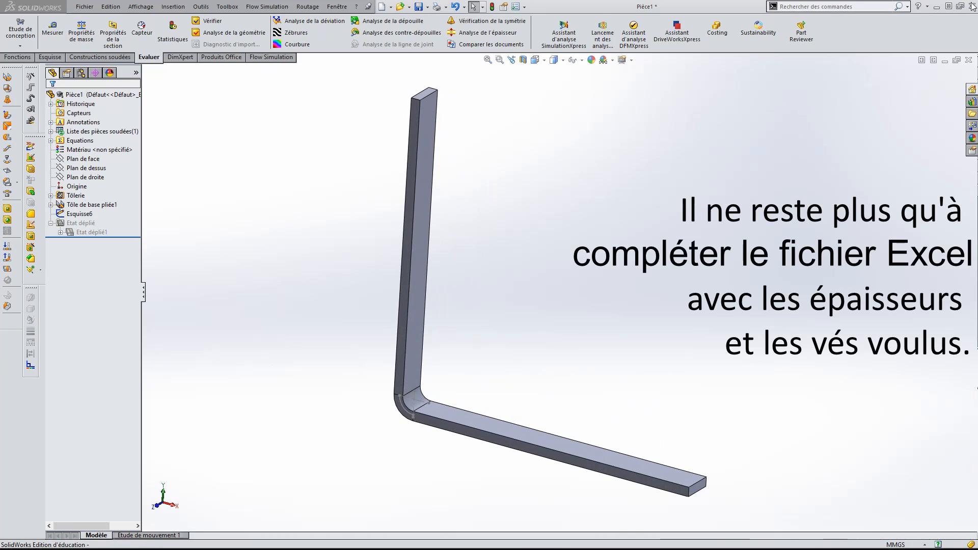
Switch to File Explorer and open LVD Metric bend table.xls from the Sheetmetal Bend Tables folder in Excel
mouse_move(285, 544)
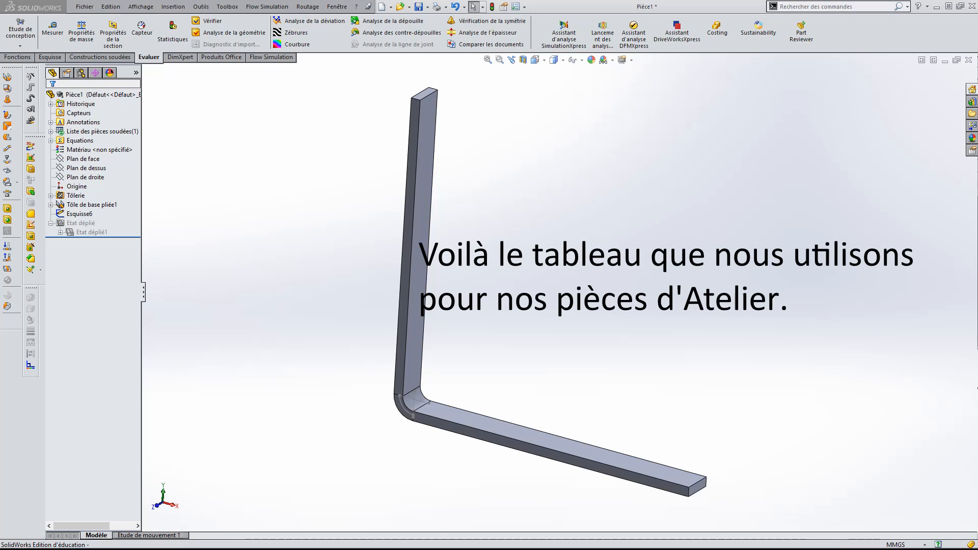
mouse_move(214, 543)
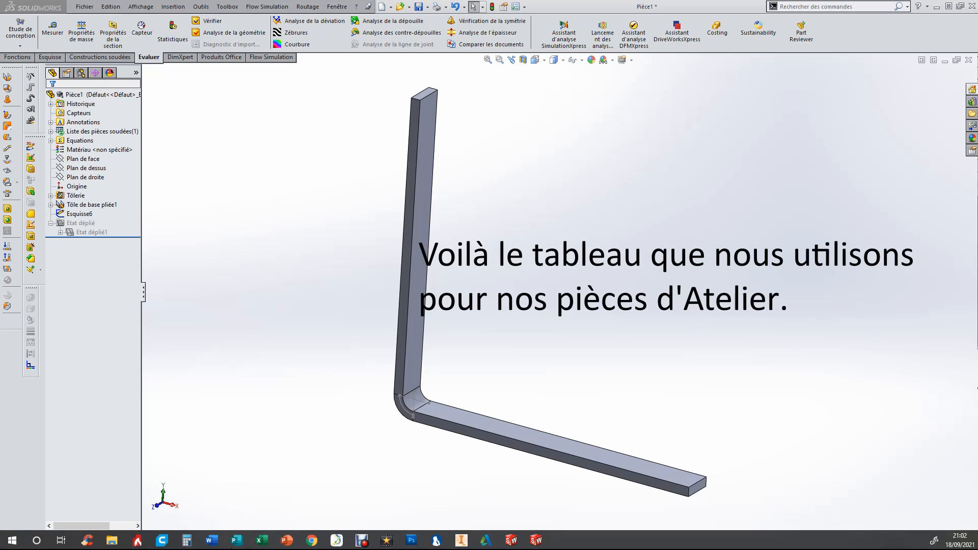
left_click(112, 540)
double_click(318, 186)
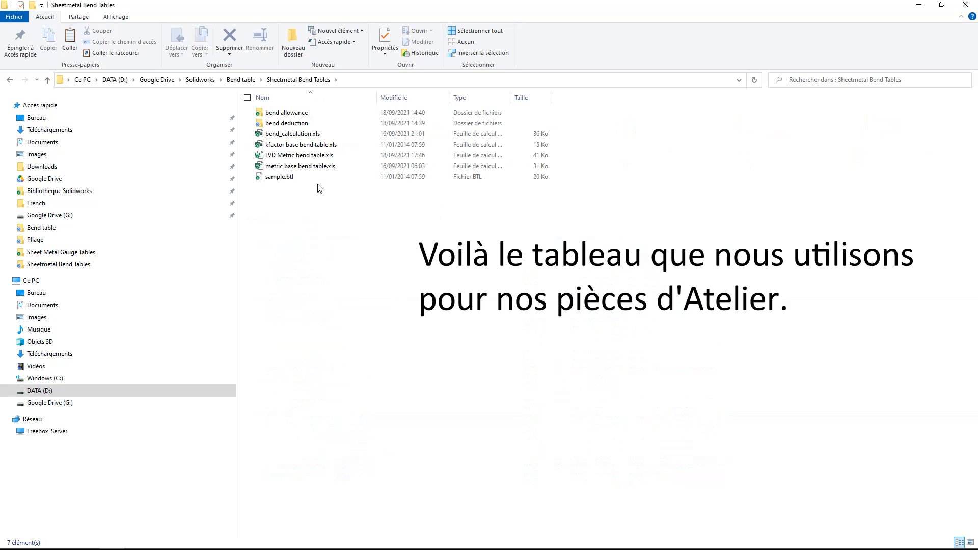
double_click(316, 154)
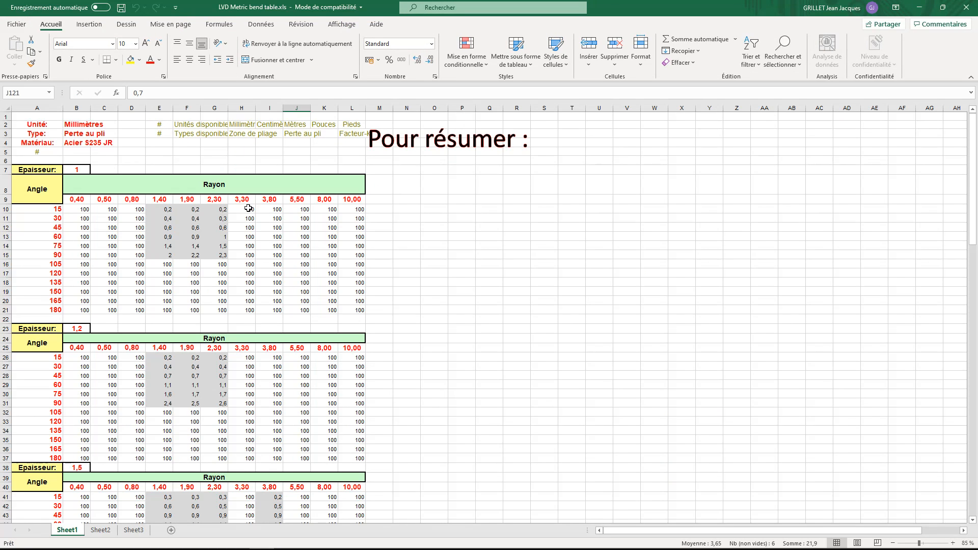
Review the bend loss tables for all thicknesses, then the unit, type and material header cells and the 1,40 to 2,30 radii for thickness 1
scroll(248, 209, "down", 16)
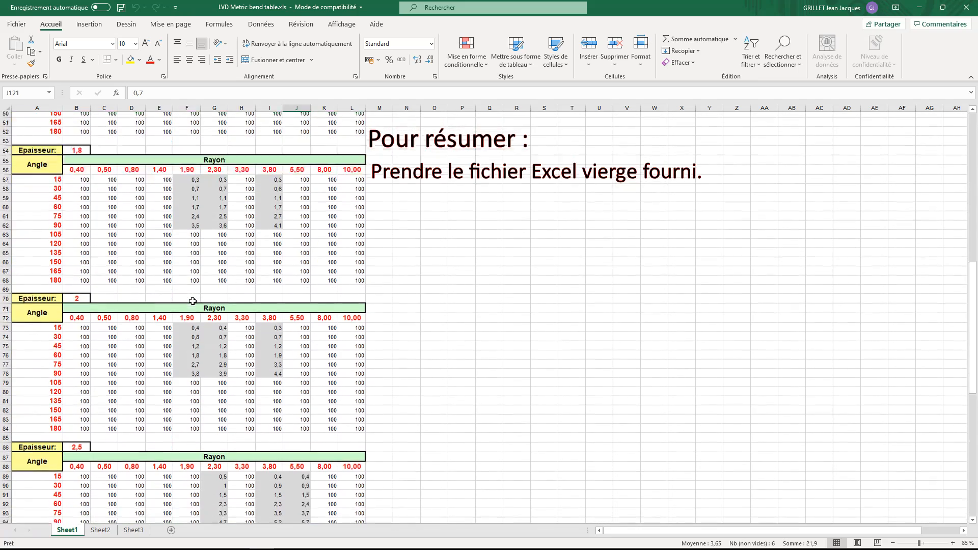
scroll(192, 302, "down", 17)
left_click(190, 338)
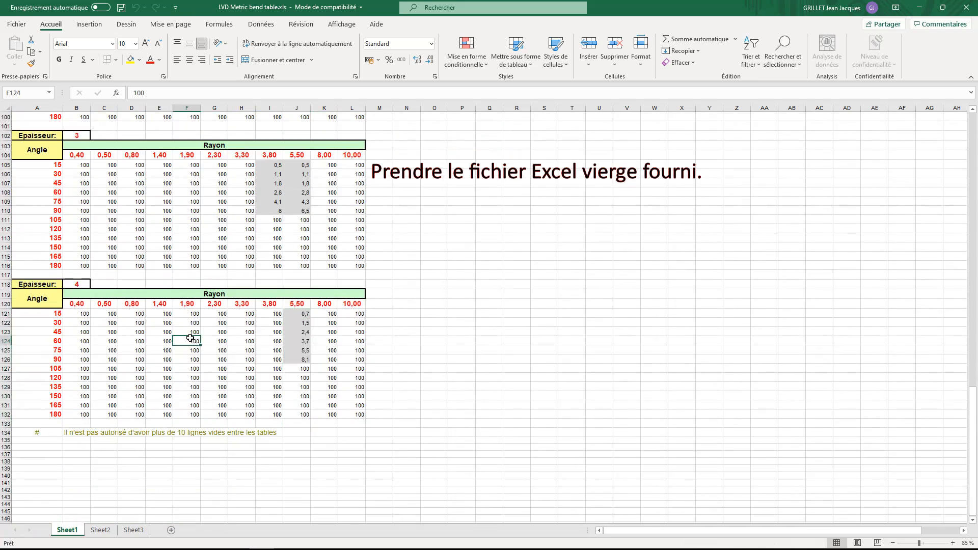
scroll(190, 339, "up", 20)
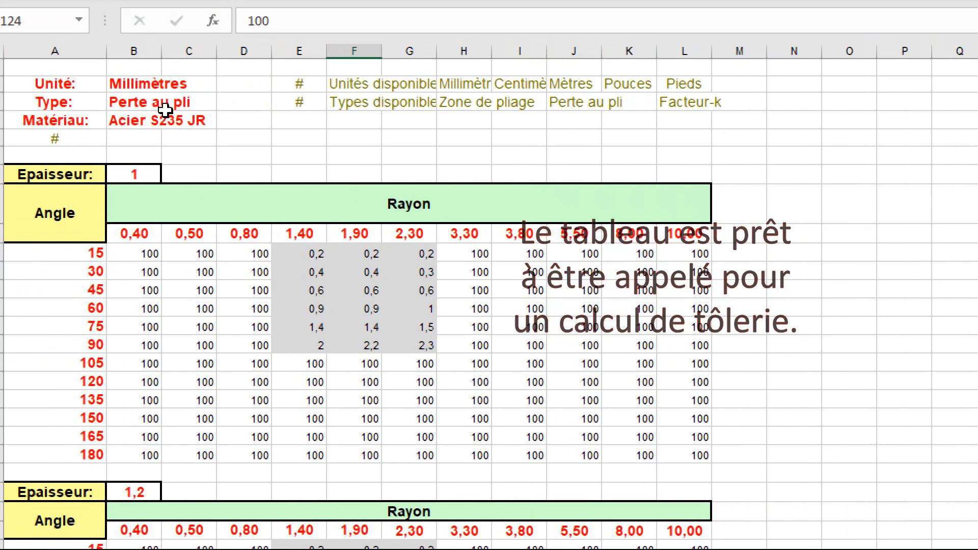
left_click(145, 84)
left_click(131, 102)
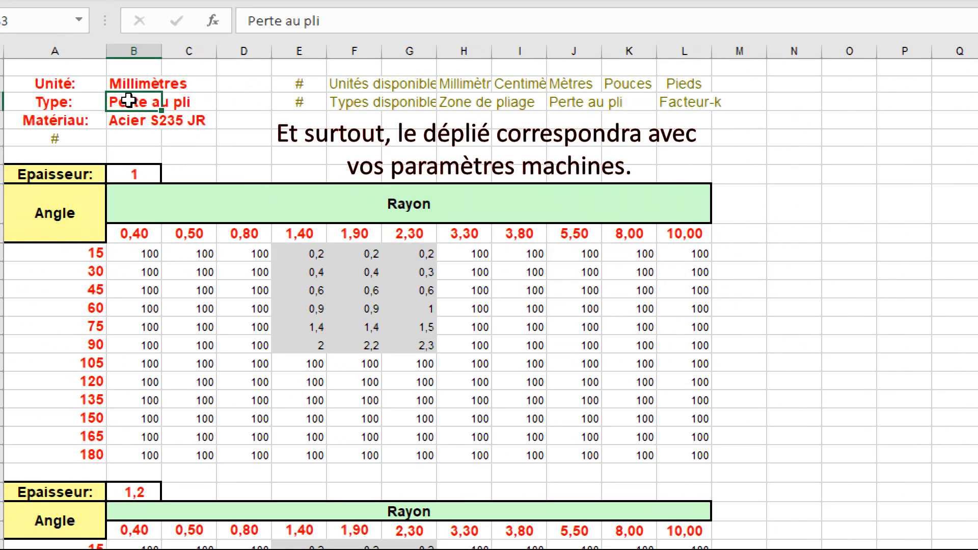
left_click(131, 123)
left_click_drag(419, 345, 431, 235)
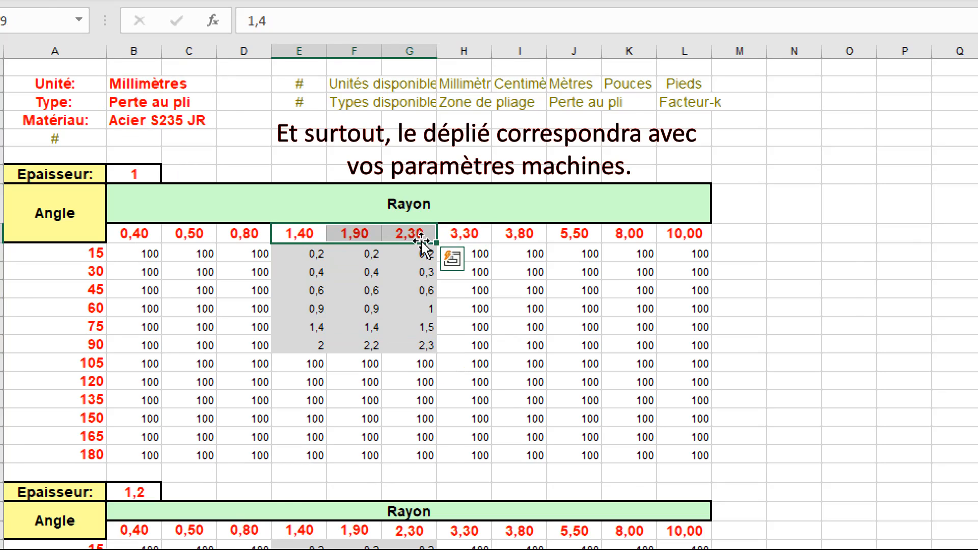